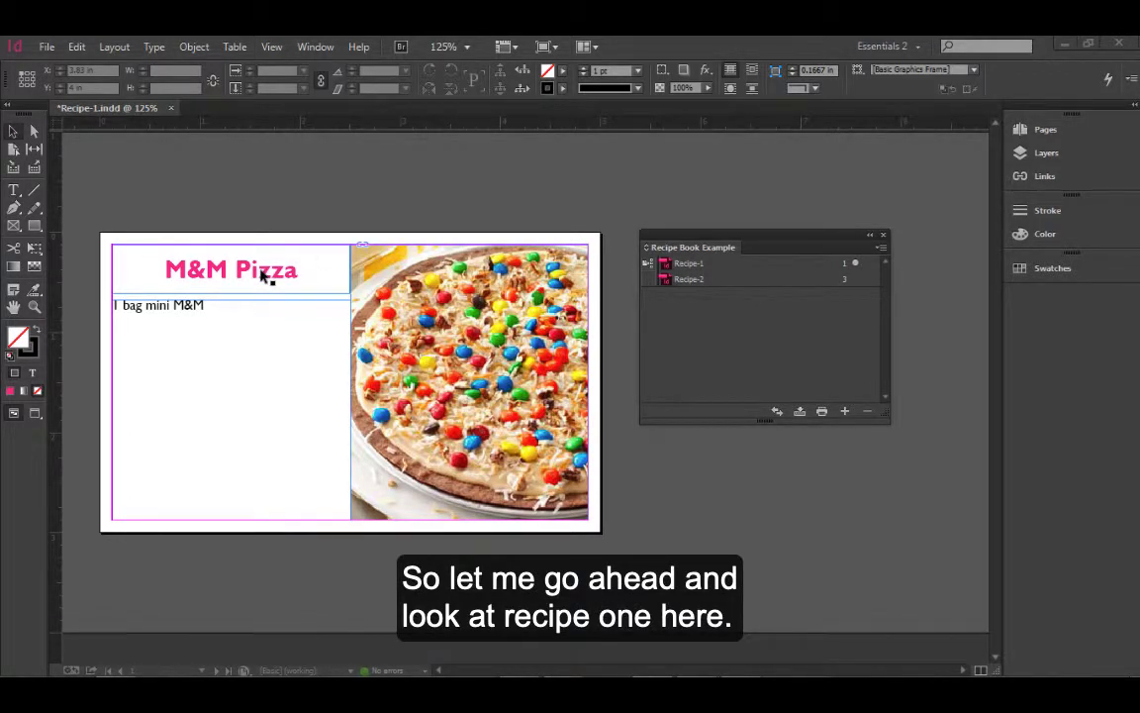
Step: Show the Paragraph Styles panel, arrange it directly beneath the Recipe Book Example panel and enlarge it to a matching width
click(315, 46)
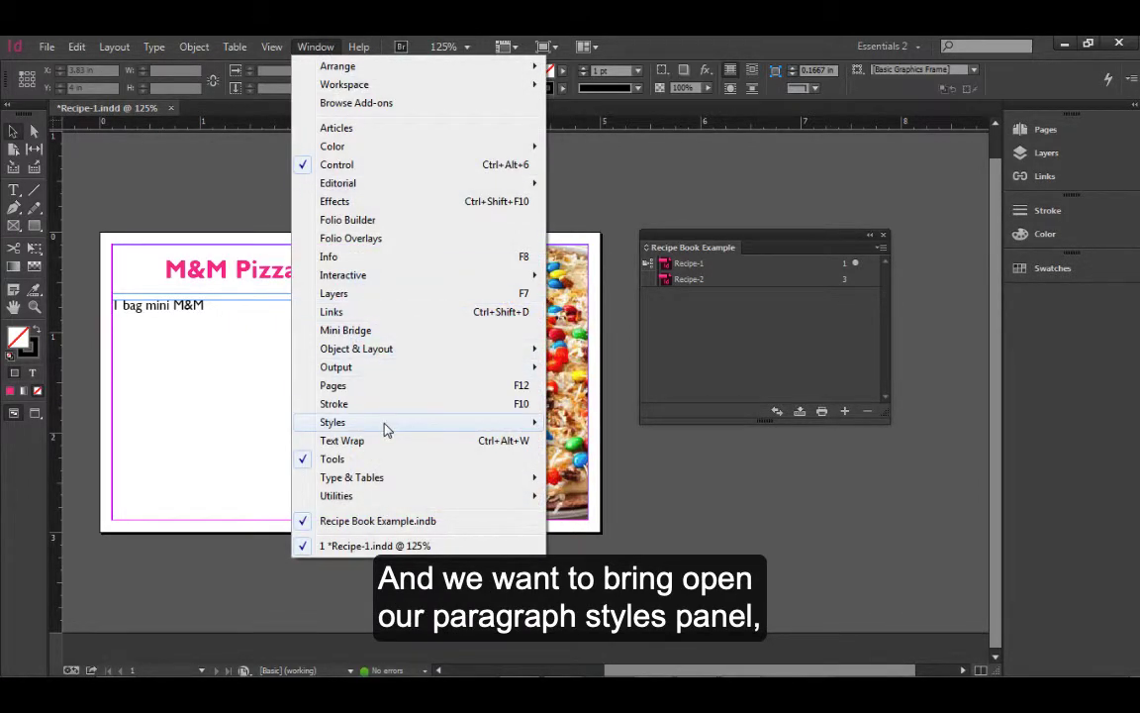
mouse_move(384, 427)
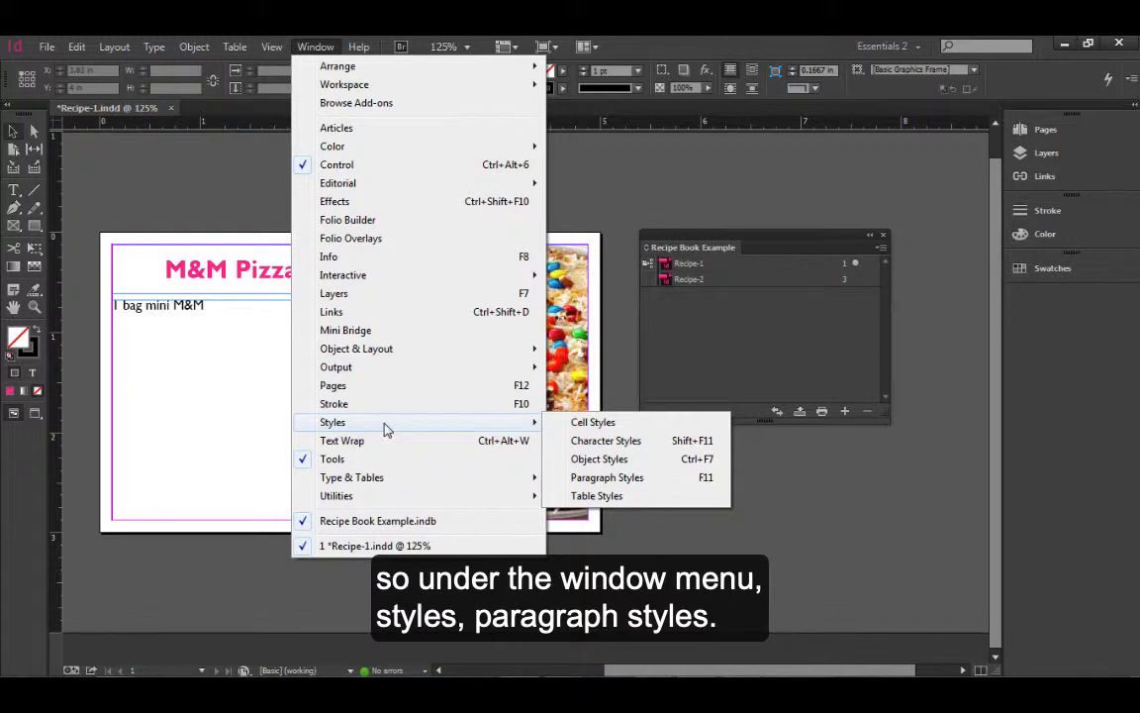
click(612, 481)
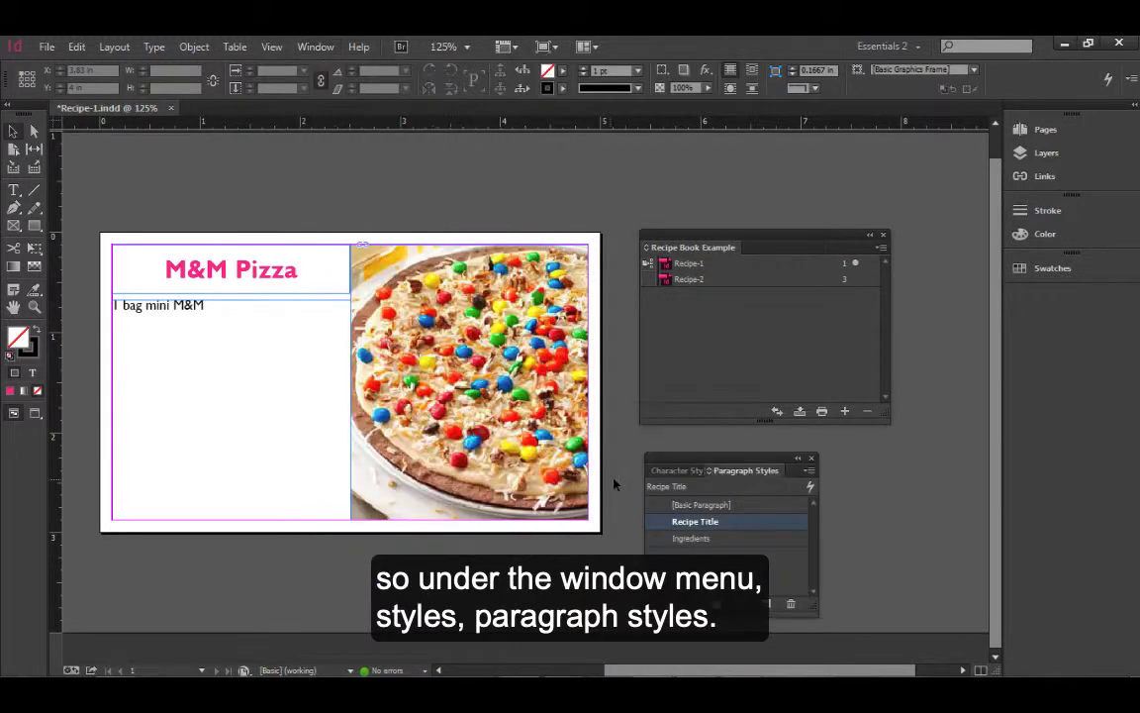
drag(763, 242, 764, 159)
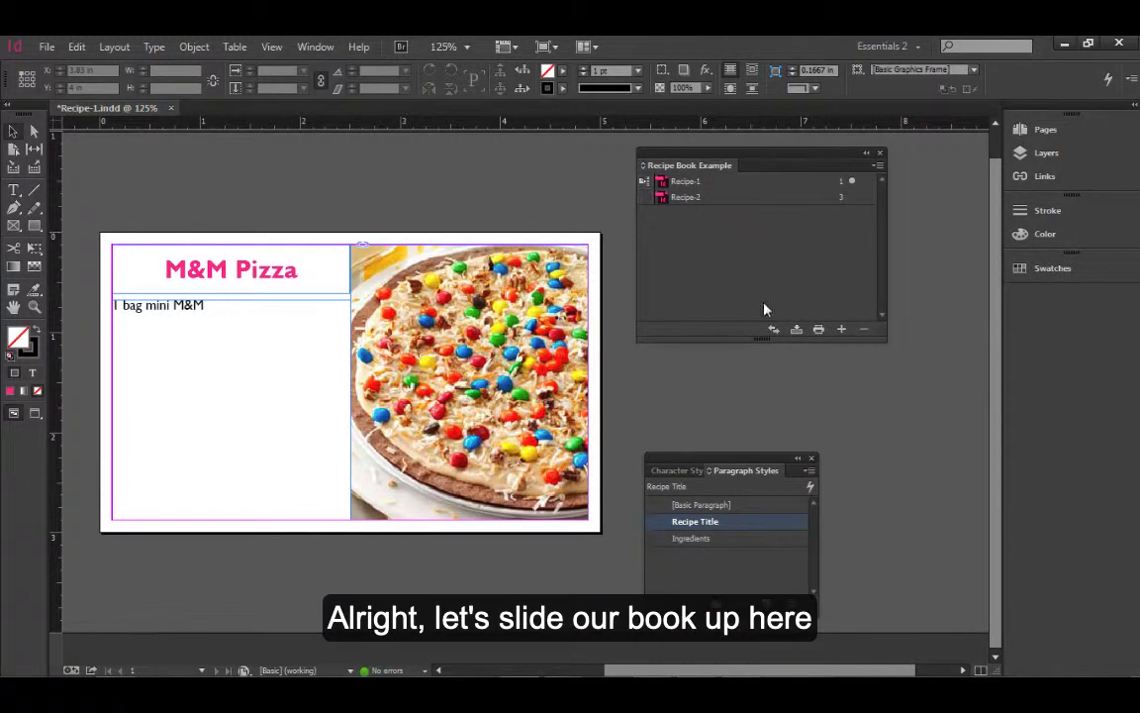
drag(754, 458, 748, 362)
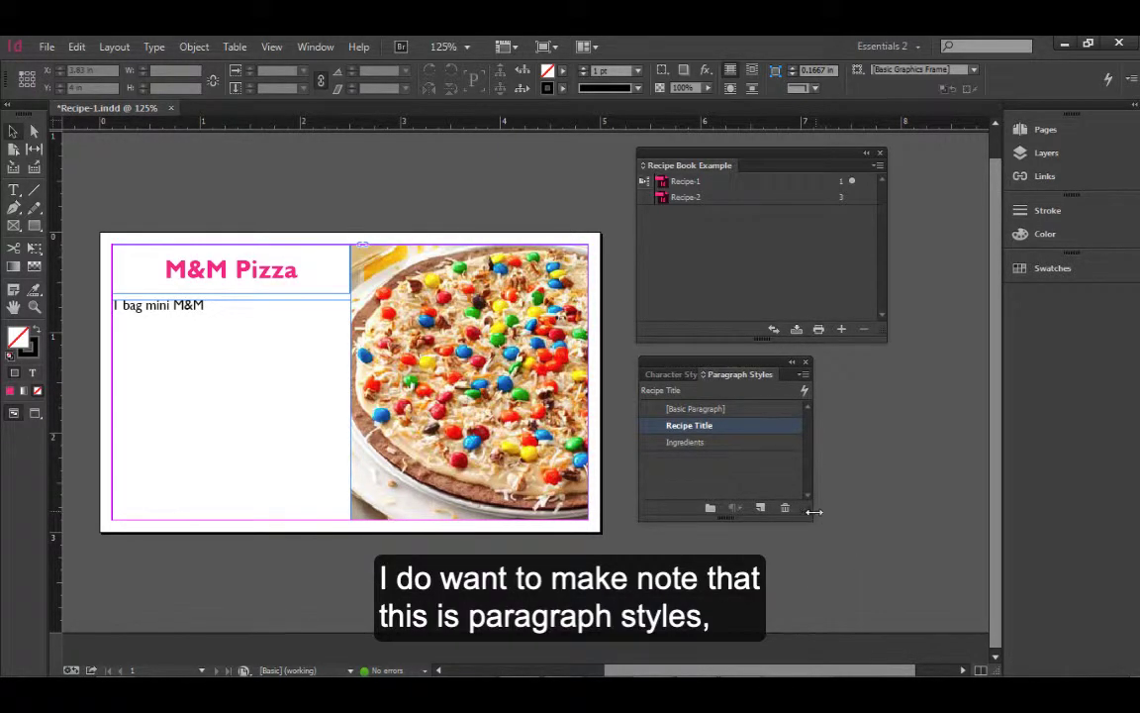
drag(820, 535, 888, 561)
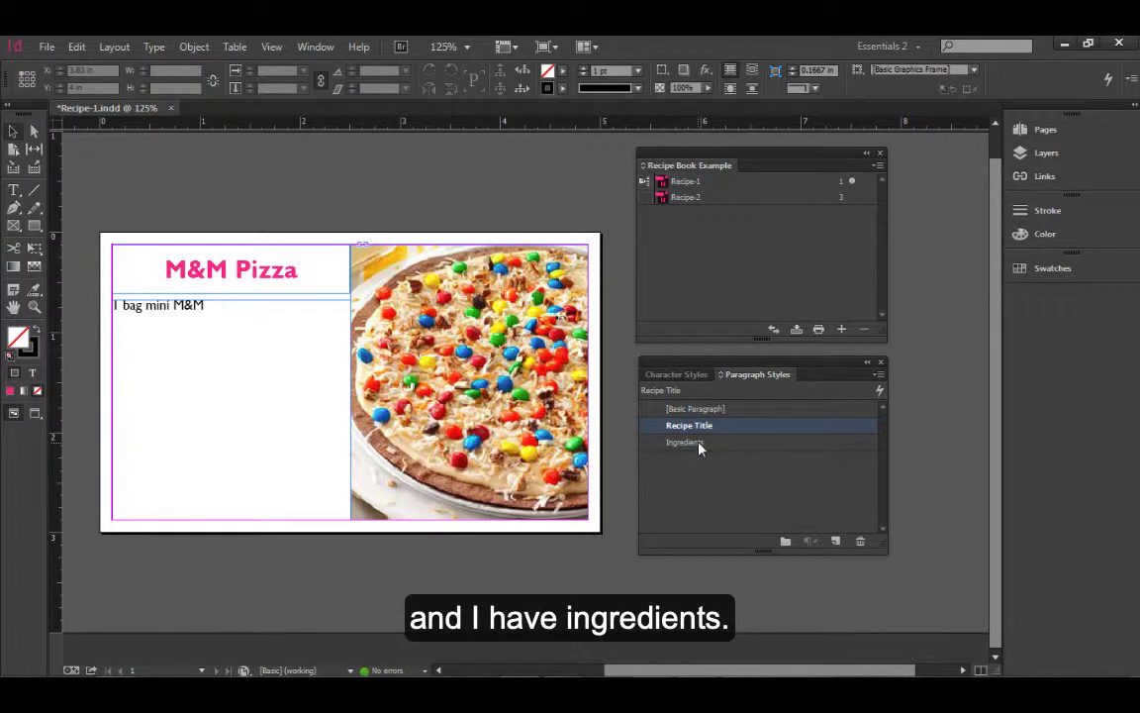
Step: Check which paragraph styles are applied to the M&M Pizza title and to the ingredient line below it
click(245, 282)
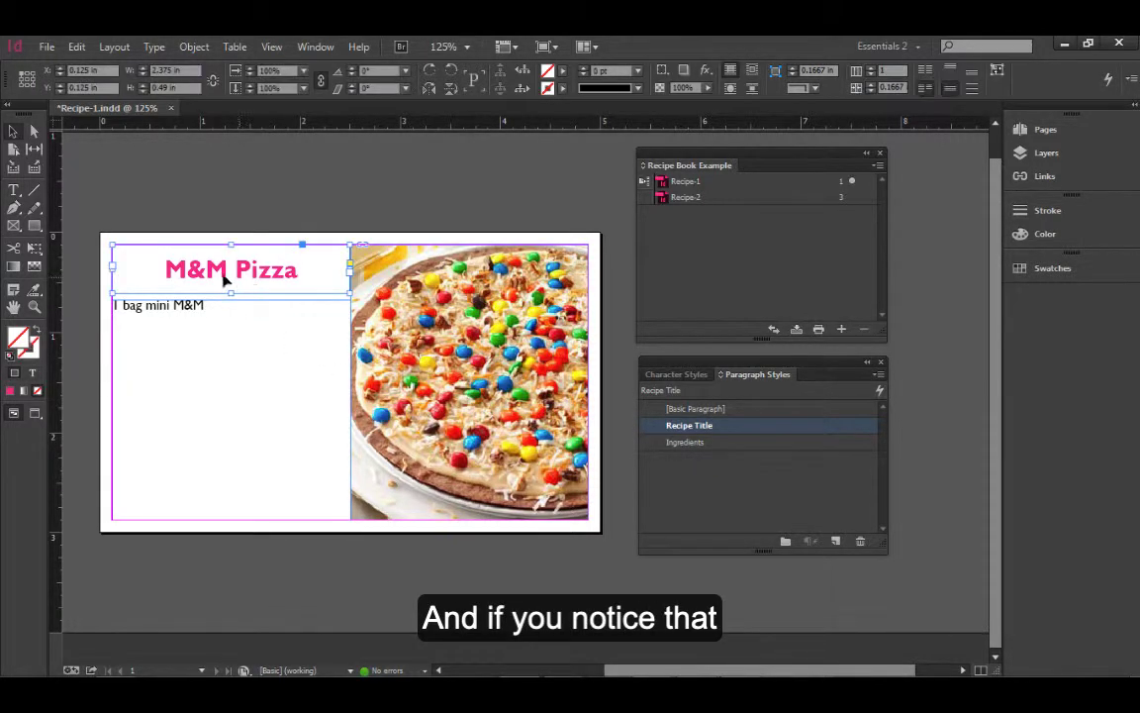
click(13, 189)
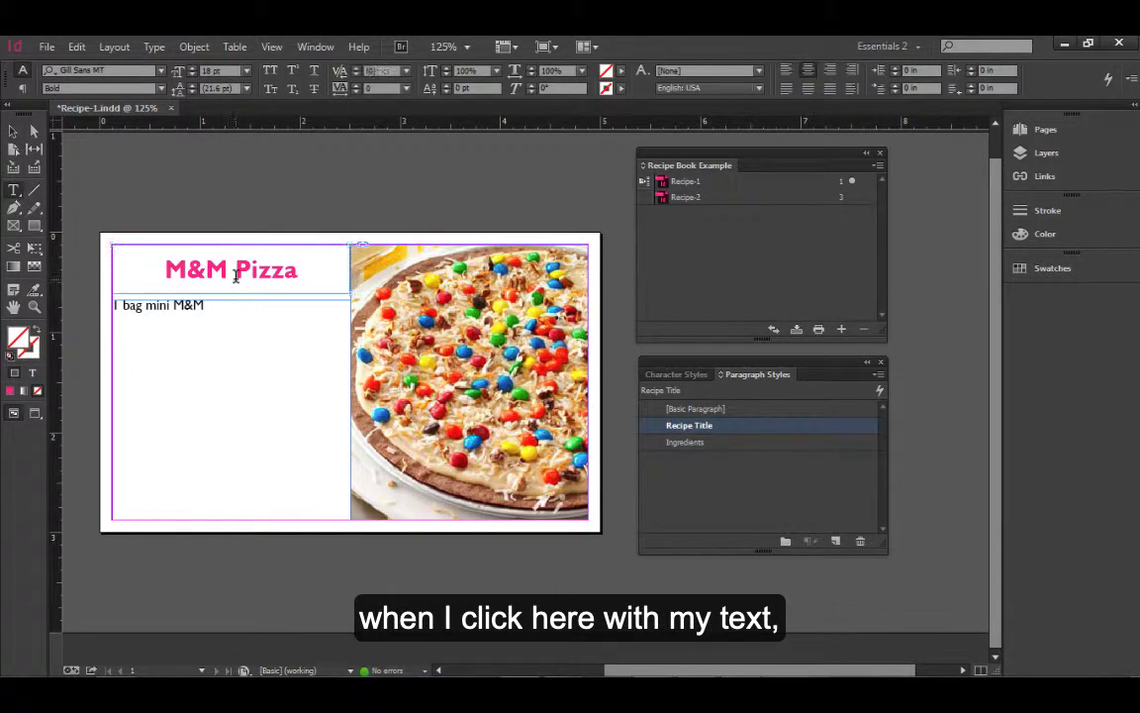
click(236, 277)
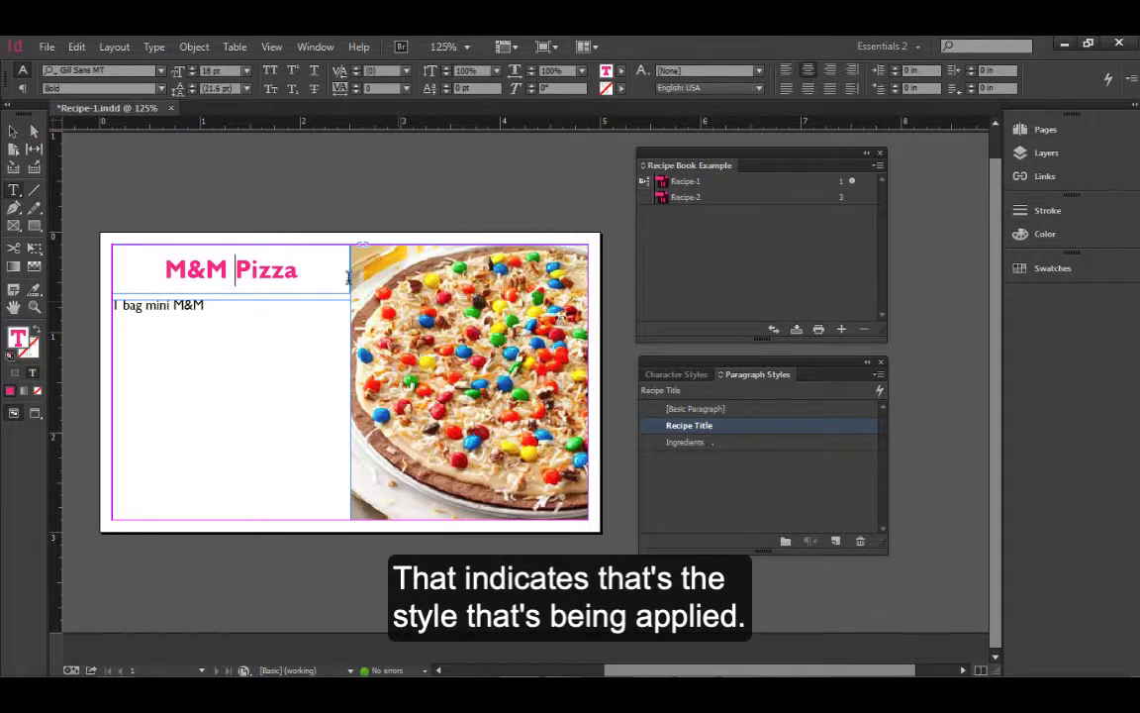
click(158, 307)
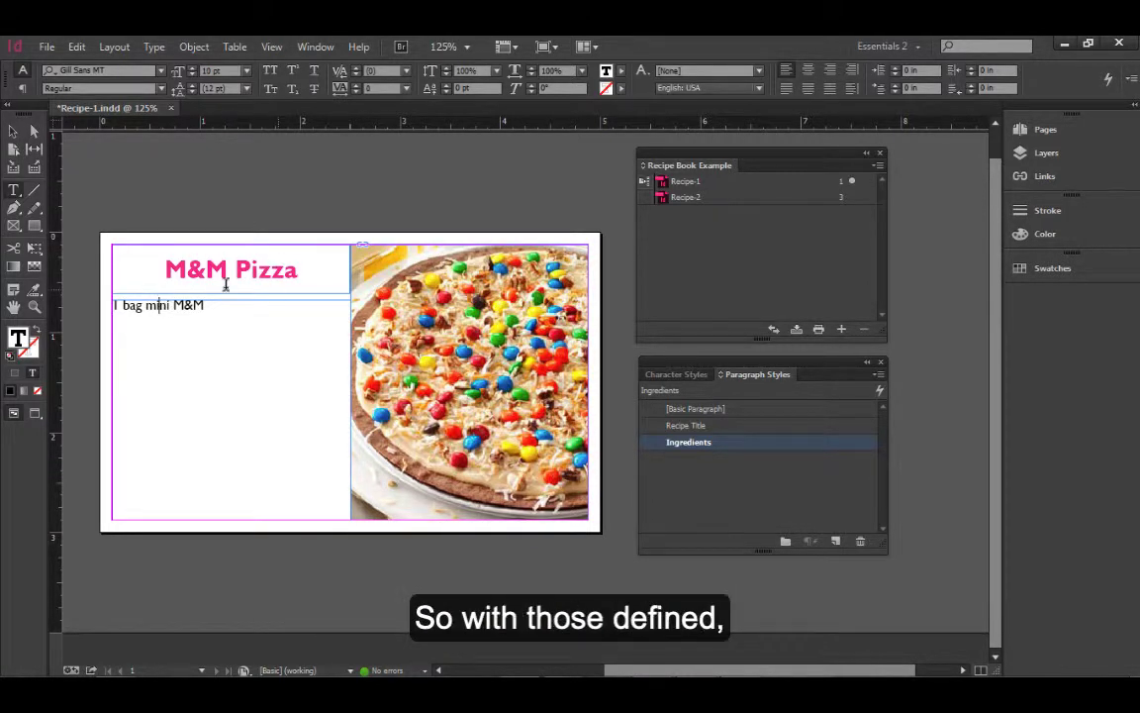
Step: Open the Recipe-2 document from the Recipe Book Example book
click(685, 200)
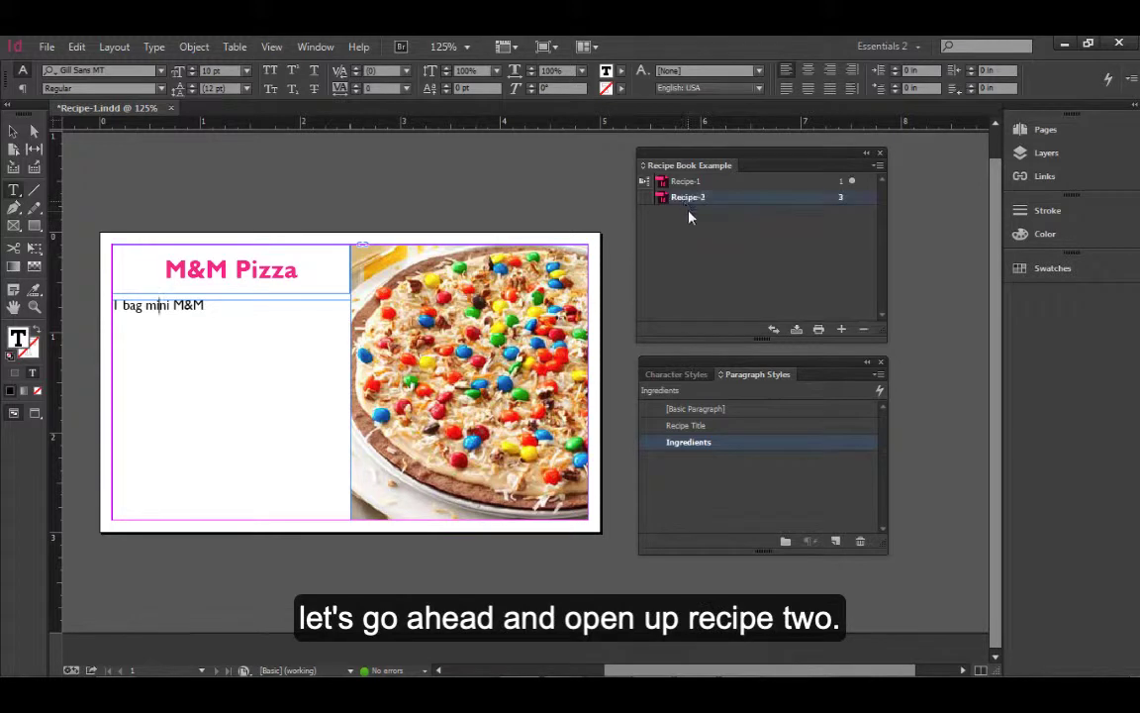
double_click(690, 199)
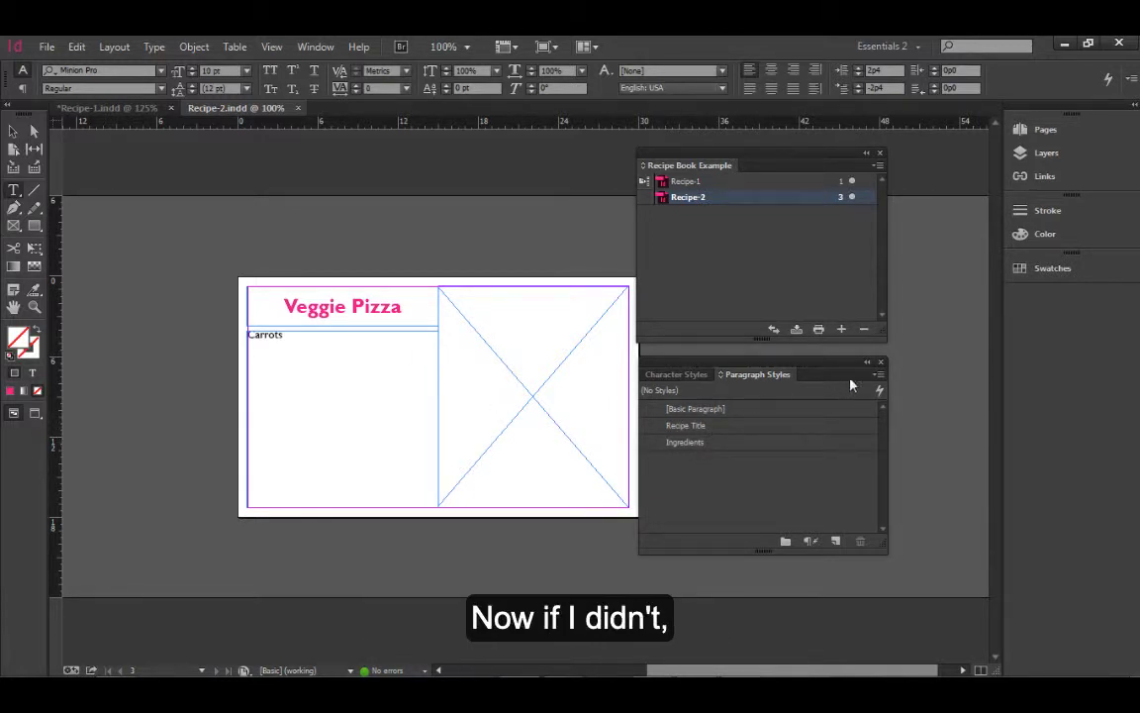
click(878, 376)
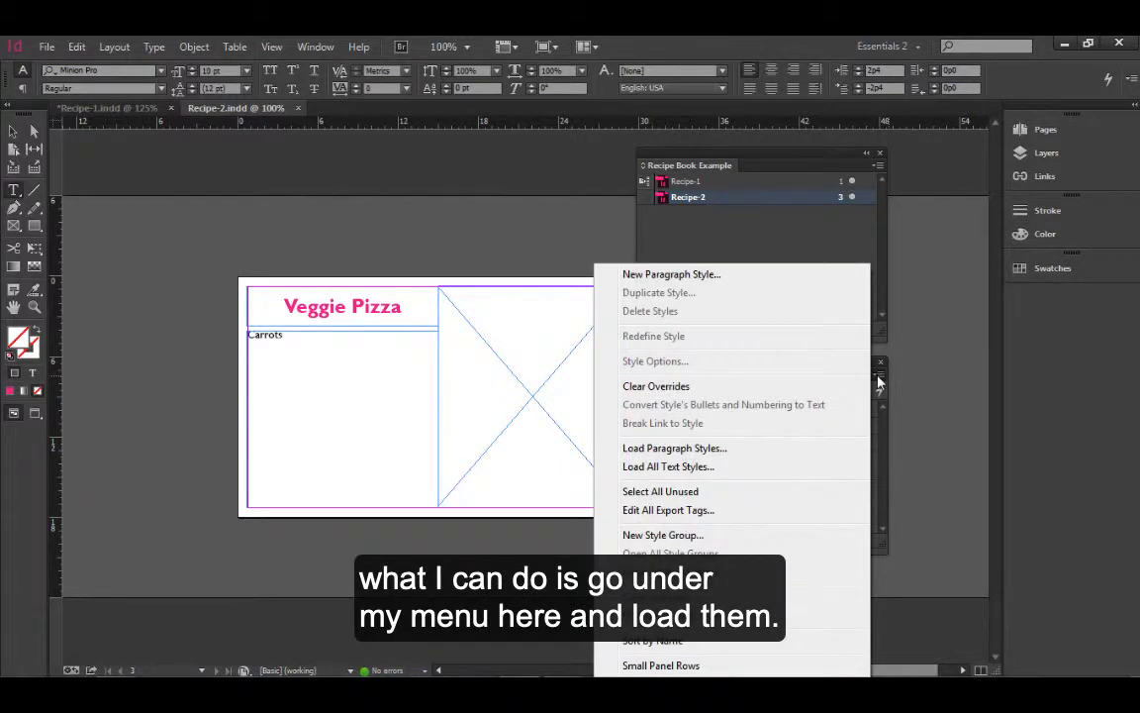
click(706, 453)
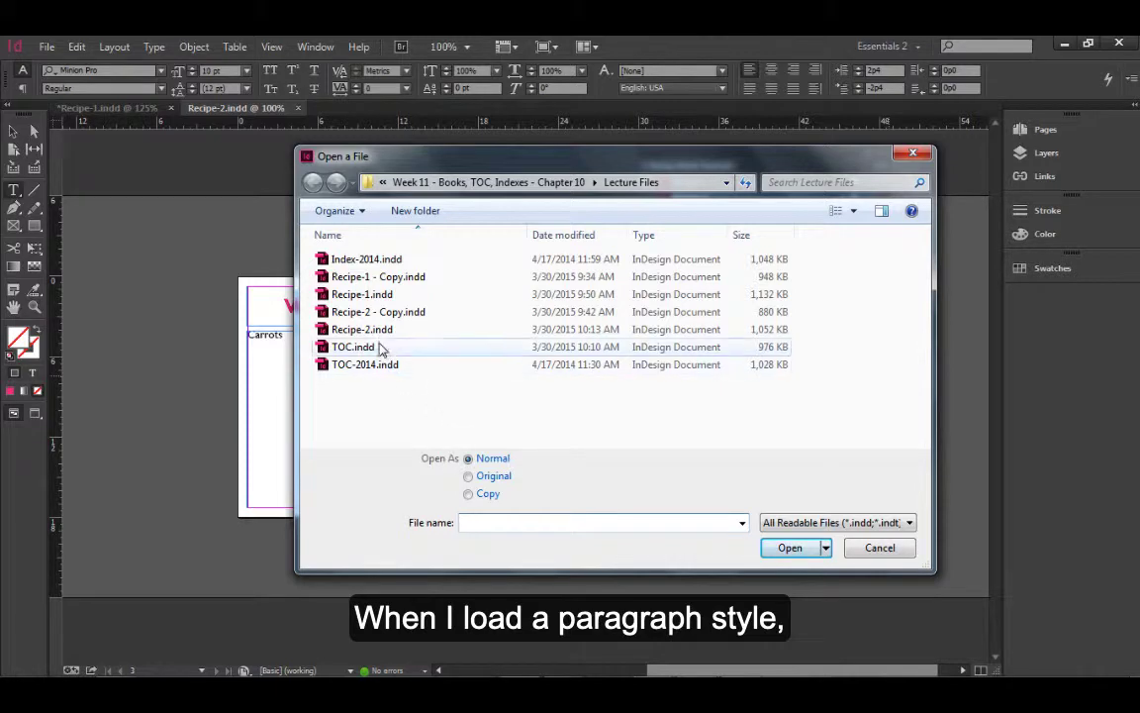
click(362, 294)
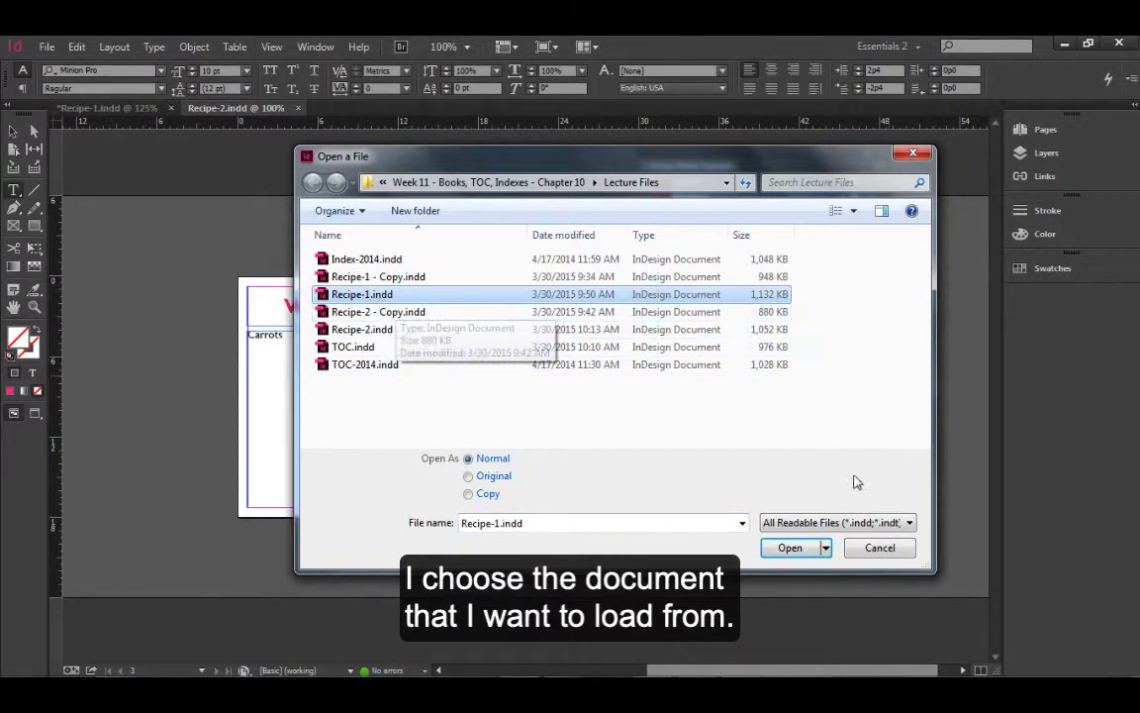
click(790, 548)
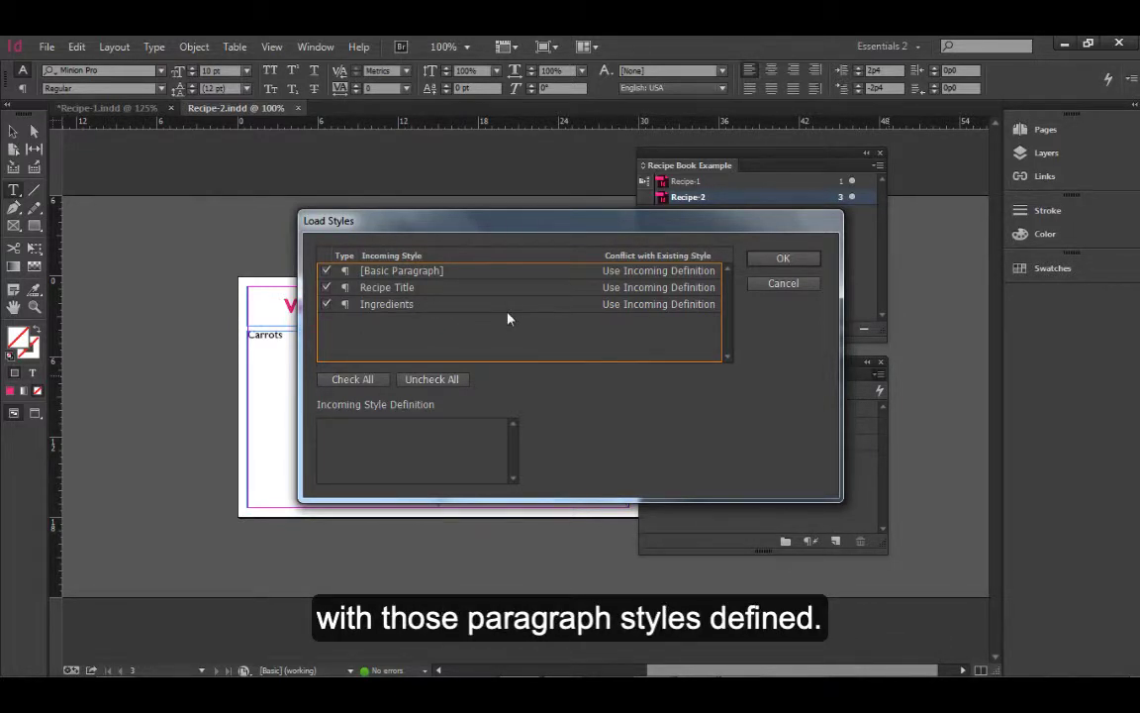
click(783, 285)
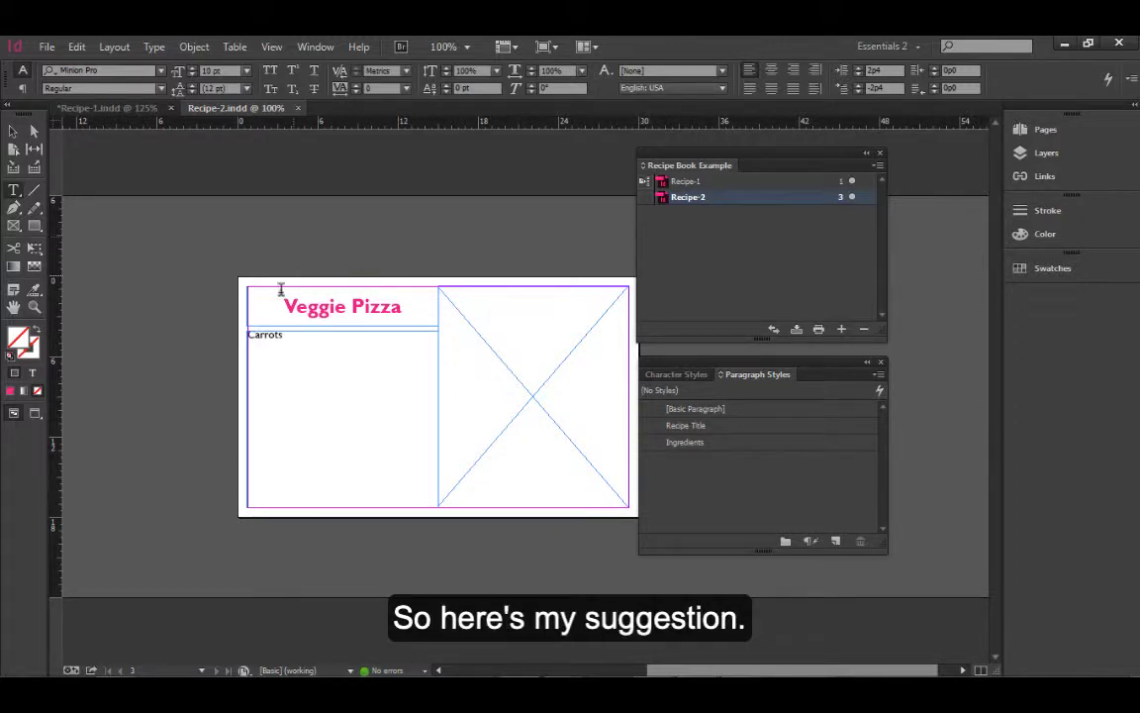
Step: Save the Recipe-2 document under the name TOC.indd in the Lecture Files folder, replacing the existing file
click(45, 46)
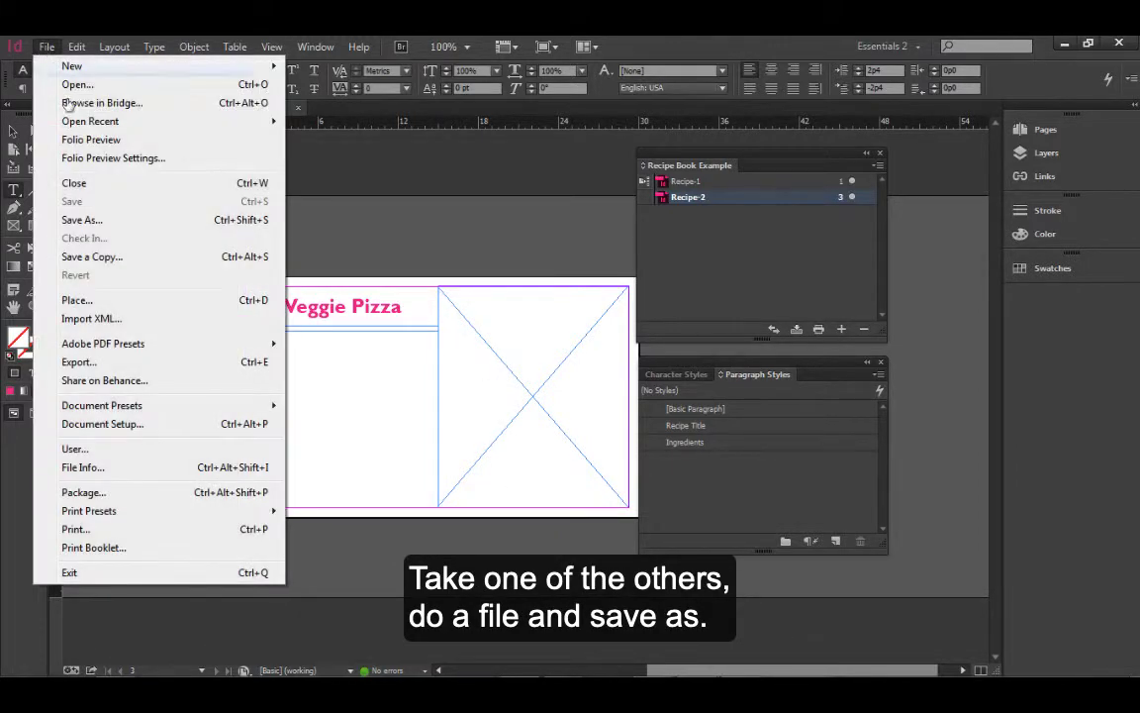
click(84, 219)
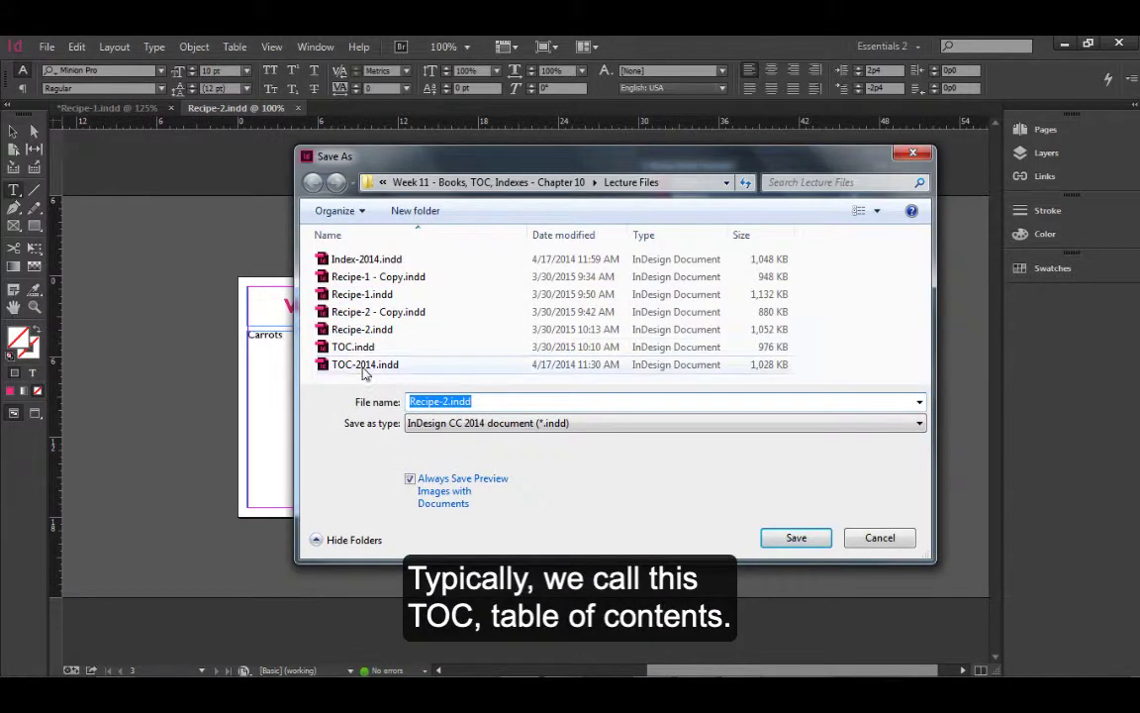
click(354, 348)
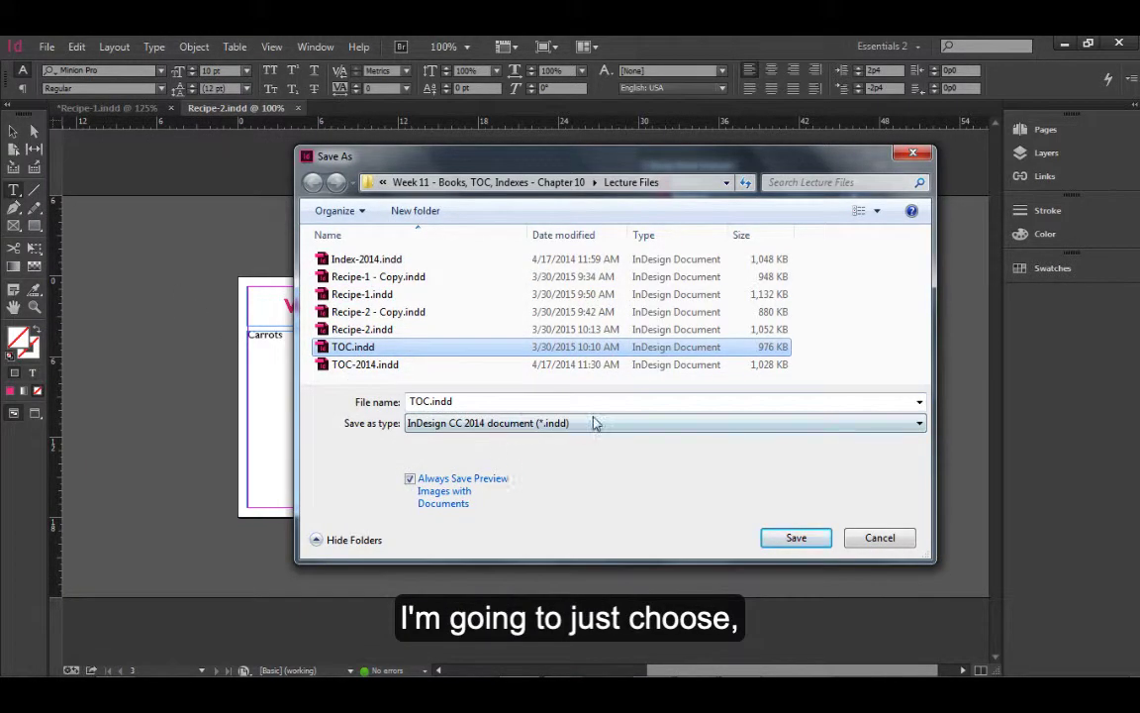
click(798, 538)
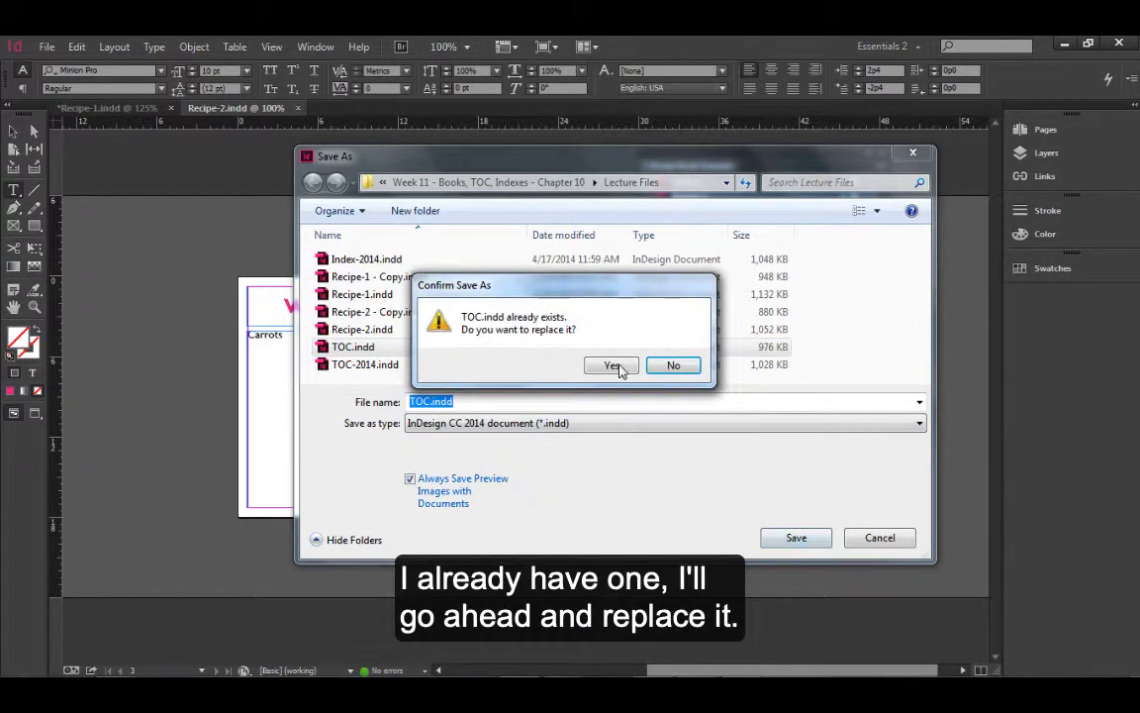
click(616, 365)
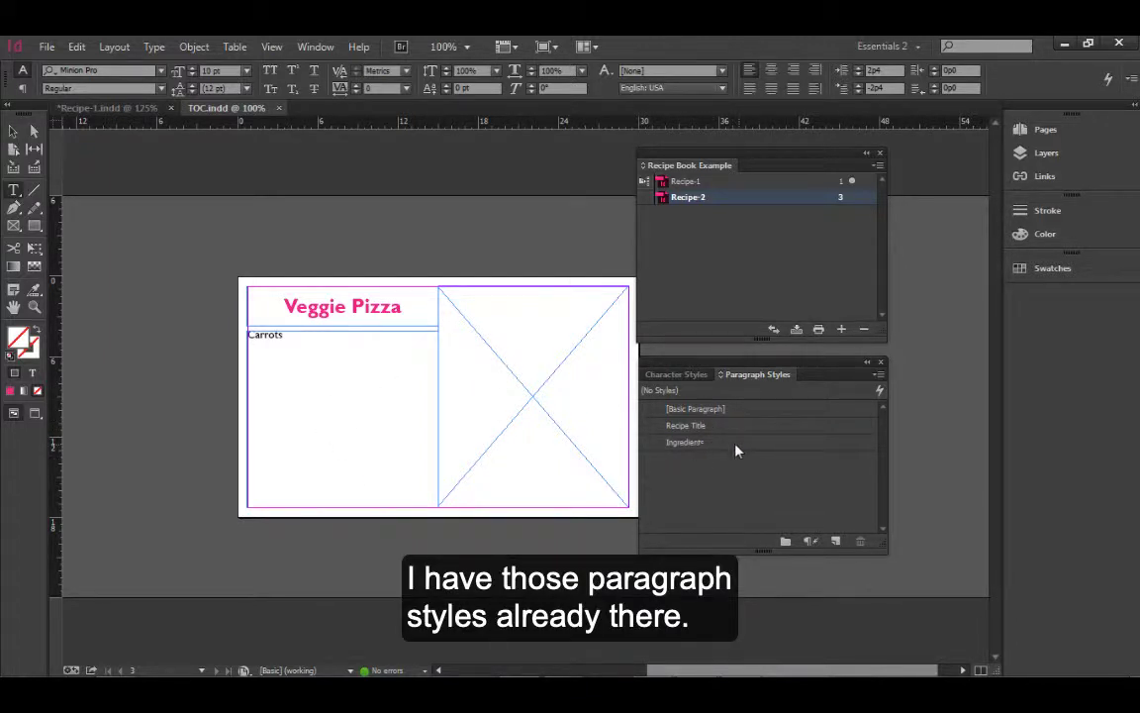
Step: Delete the empty picture frame and the Veggie Pizza title frame from the TOC page
click(529, 409)
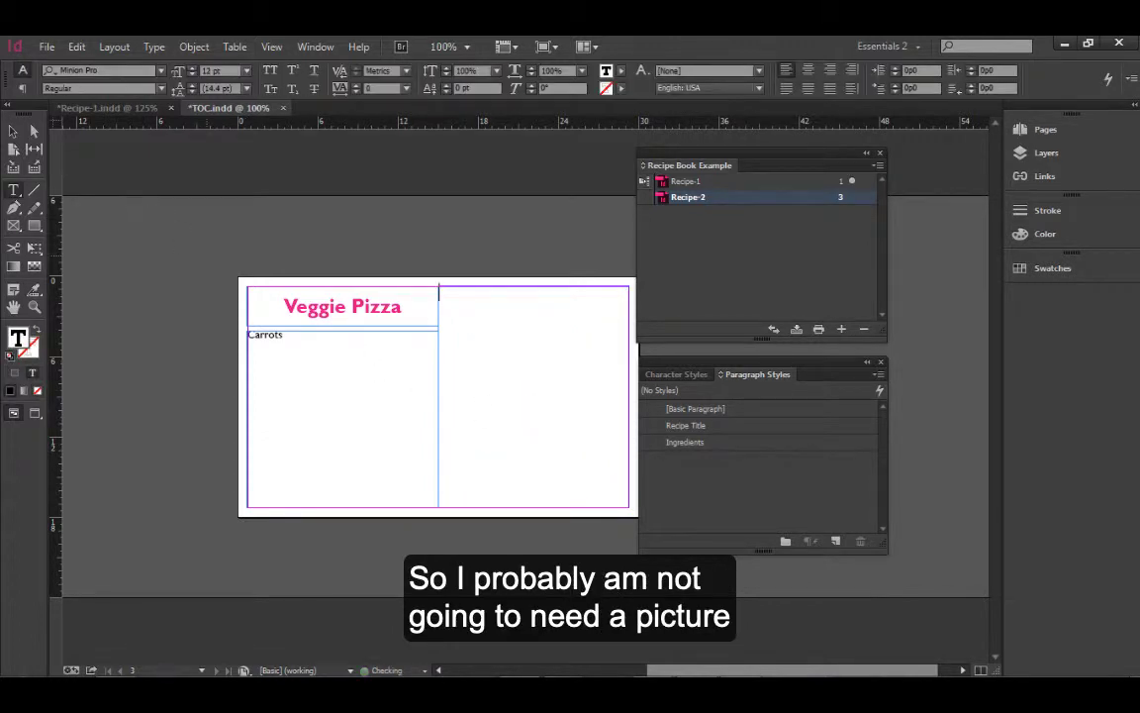
click(14, 132)
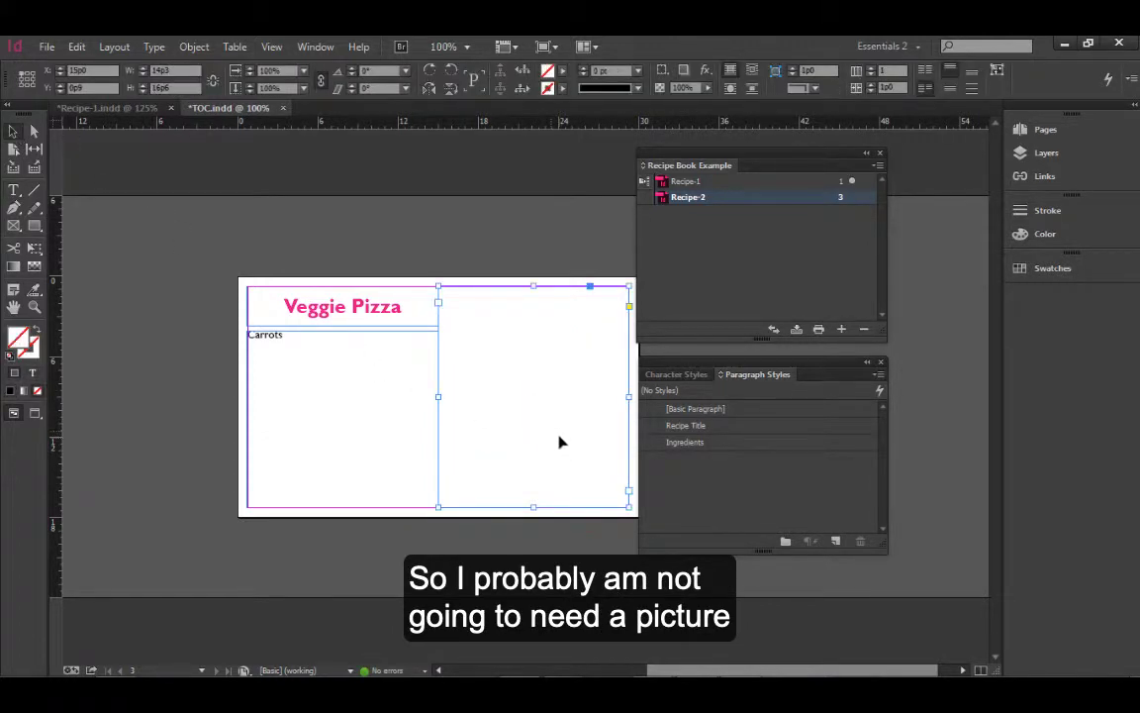
key(Delete)
click(373, 400)
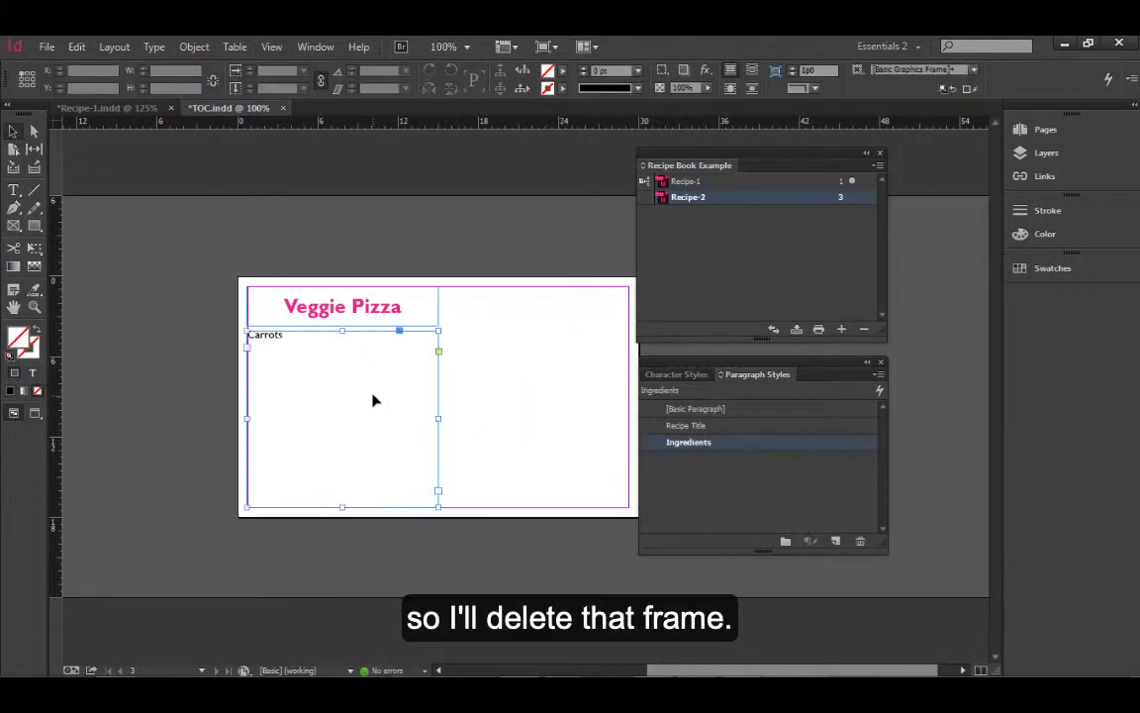
click(391, 313)
key(Delete)
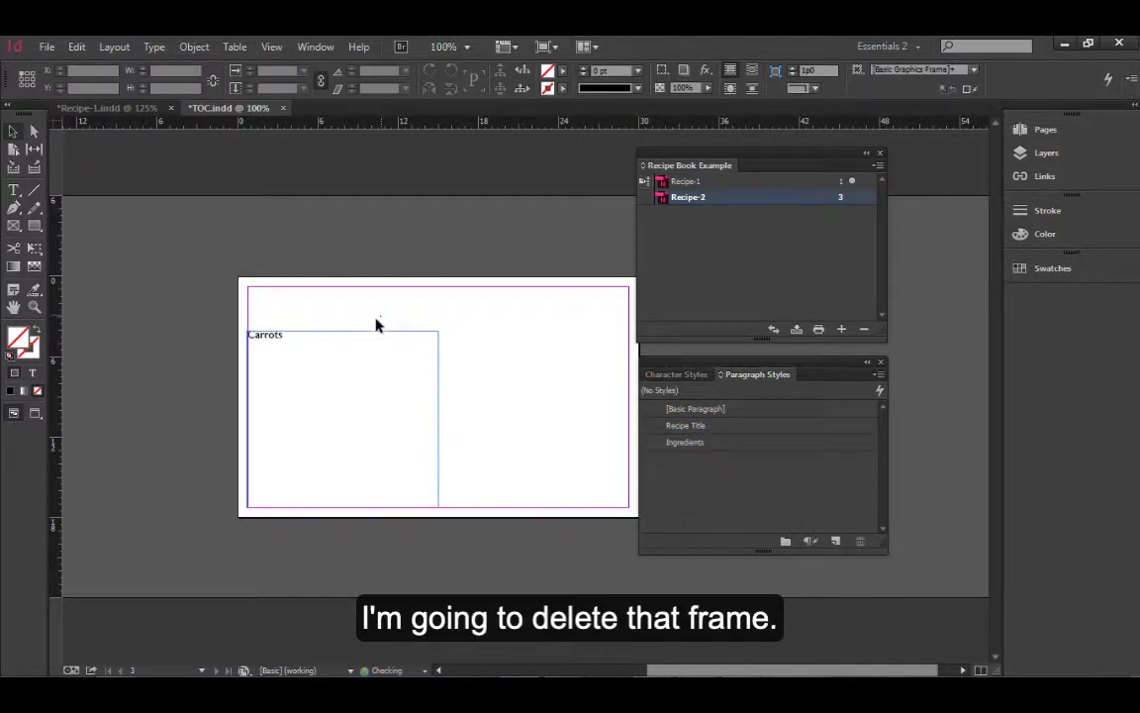
Step: Enlarge the Carrots text frame upward and sideways so it fills the whole area inside the page margins
click(357, 338)
drag(342, 331, 352, 286)
drag(439, 395, 627, 414)
Step: Remove the word Carrots from the text frame, deselect the frame and save TOC.indd
click(19, 190)
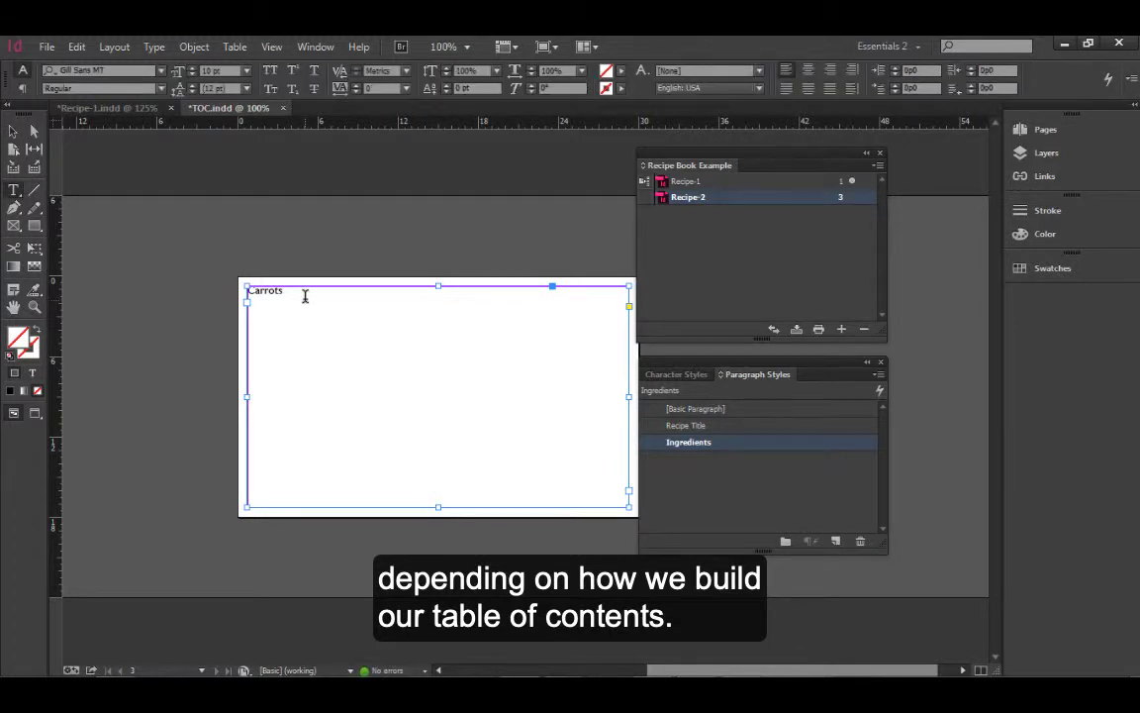
double_click(305, 295)
key(BackSpace)
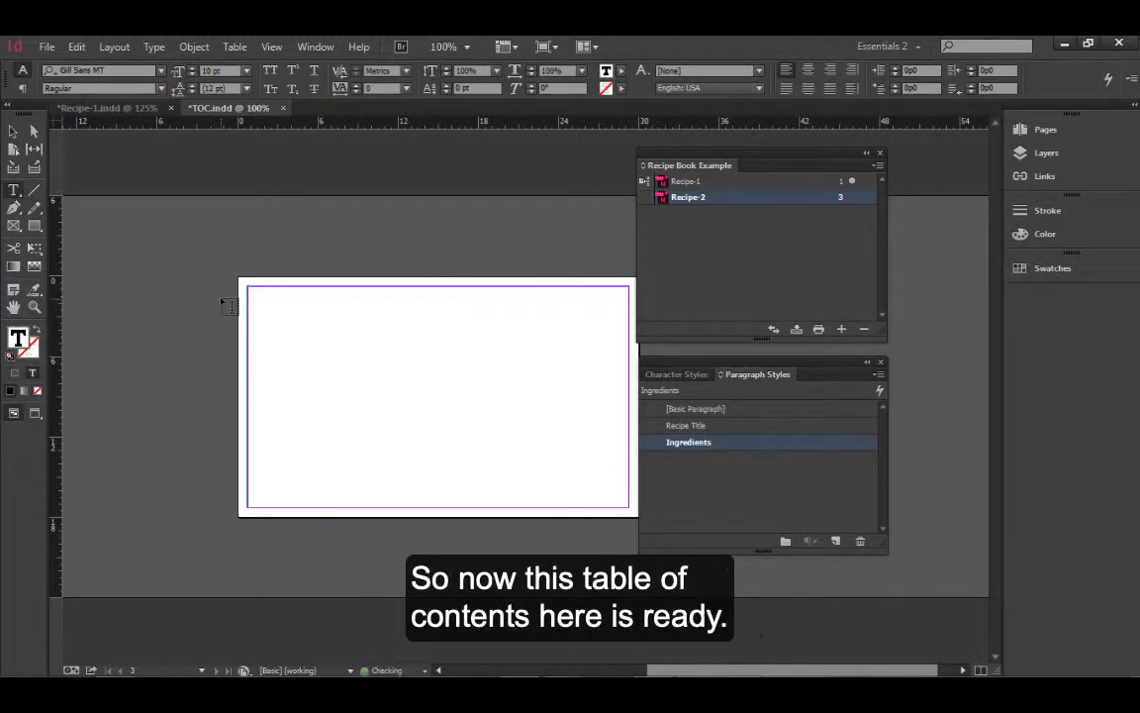
click(13, 129)
click(219, 334)
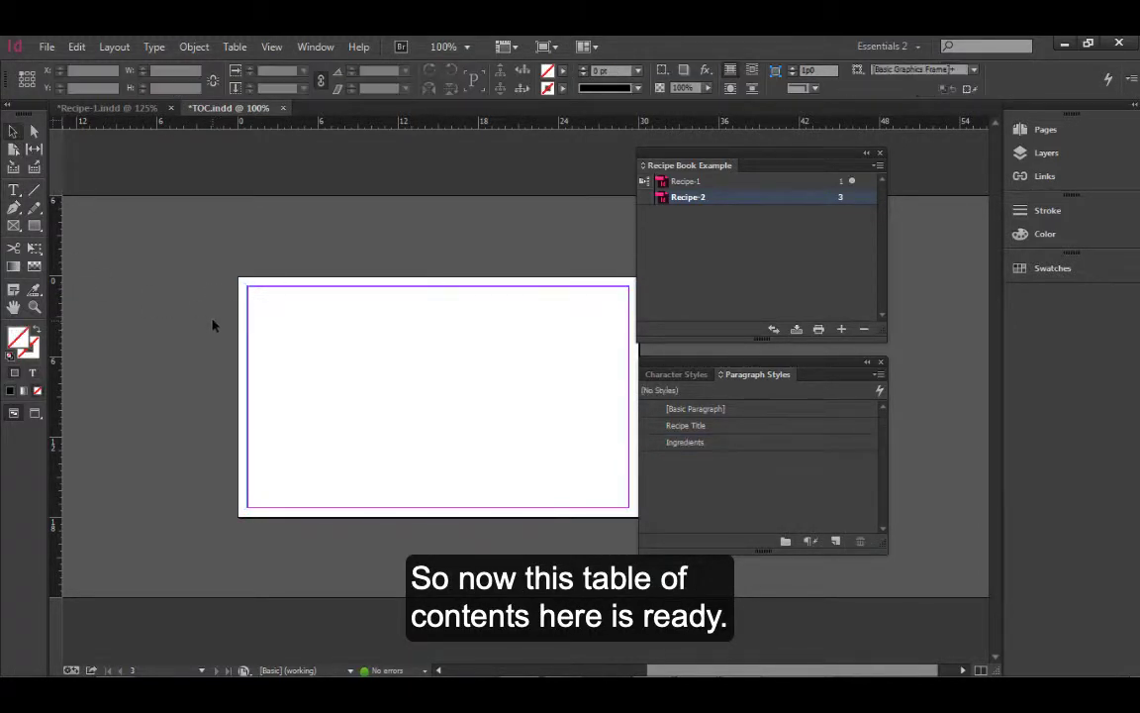
click(46, 46)
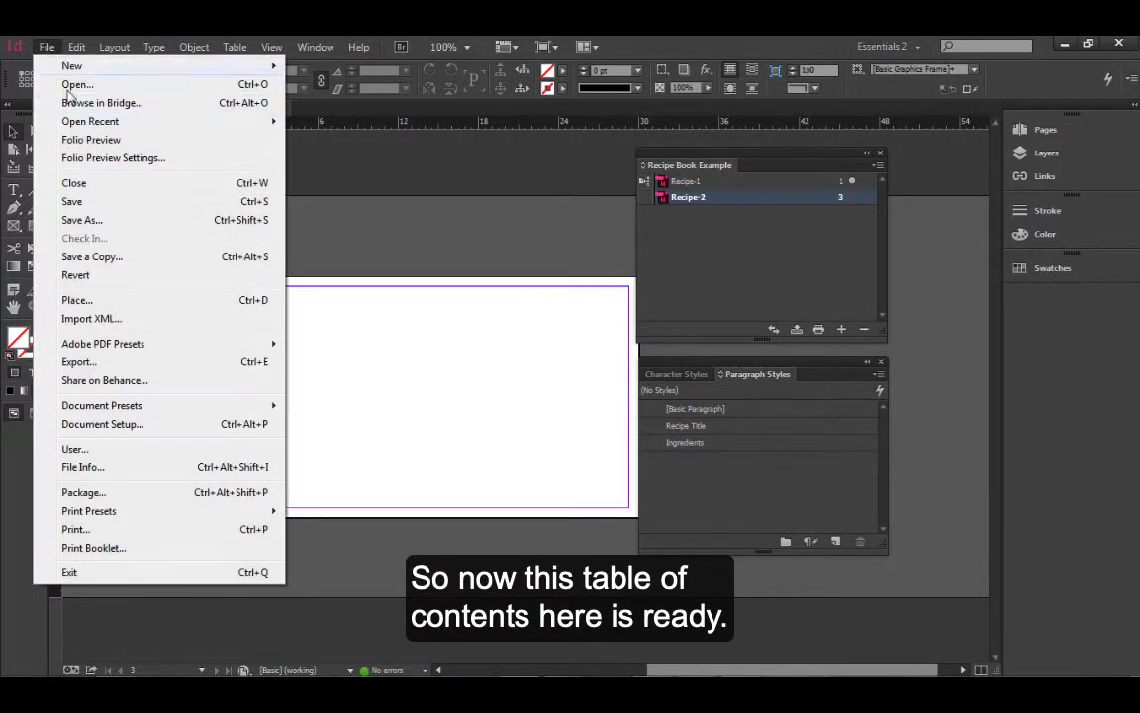
click(71, 201)
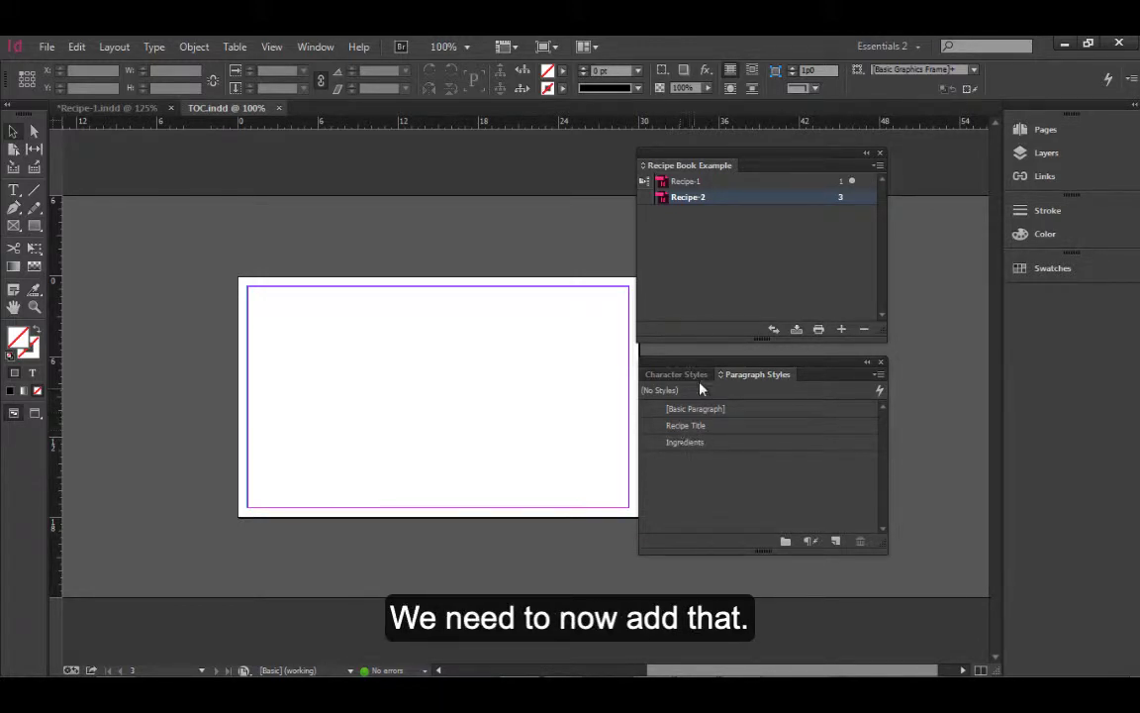
Step: Add TOC.indd to the Recipe Book Example book and move it to first place, ahead of Recipe-1
click(842, 330)
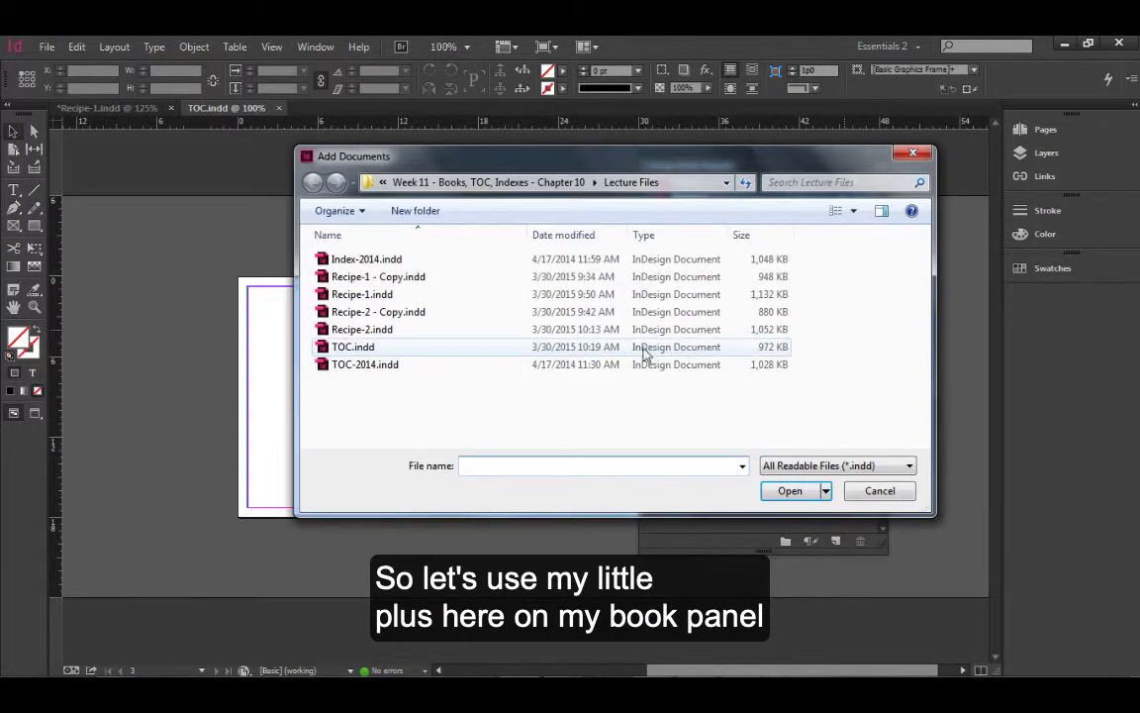
click(368, 348)
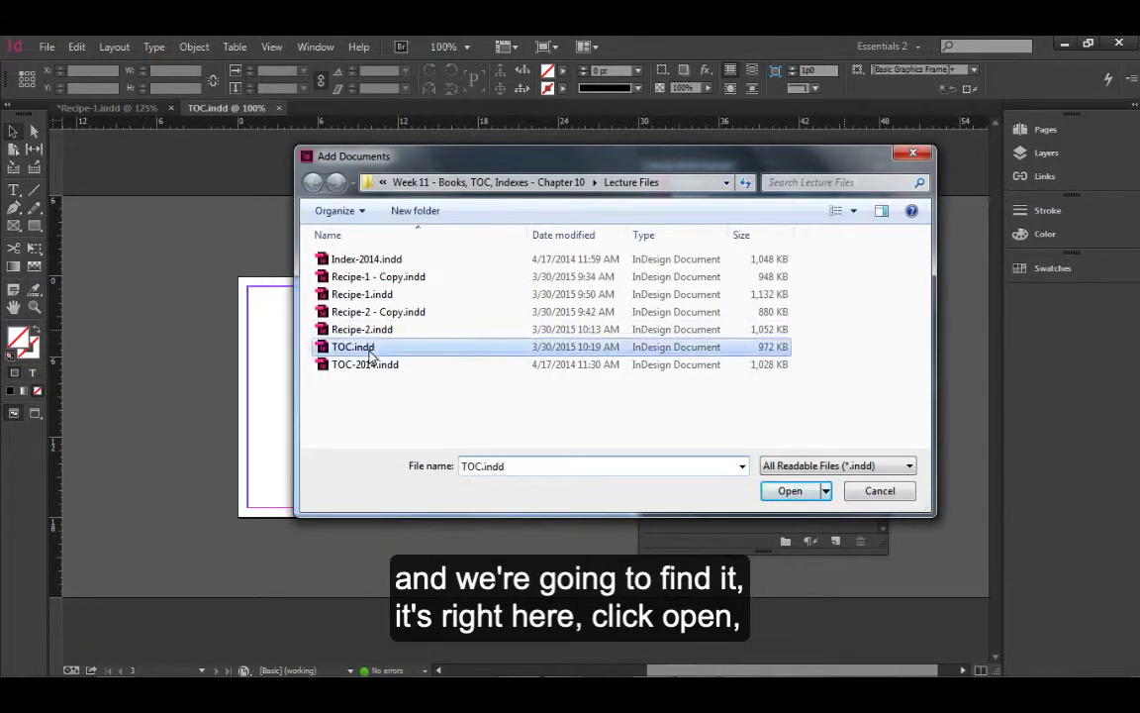
click(782, 492)
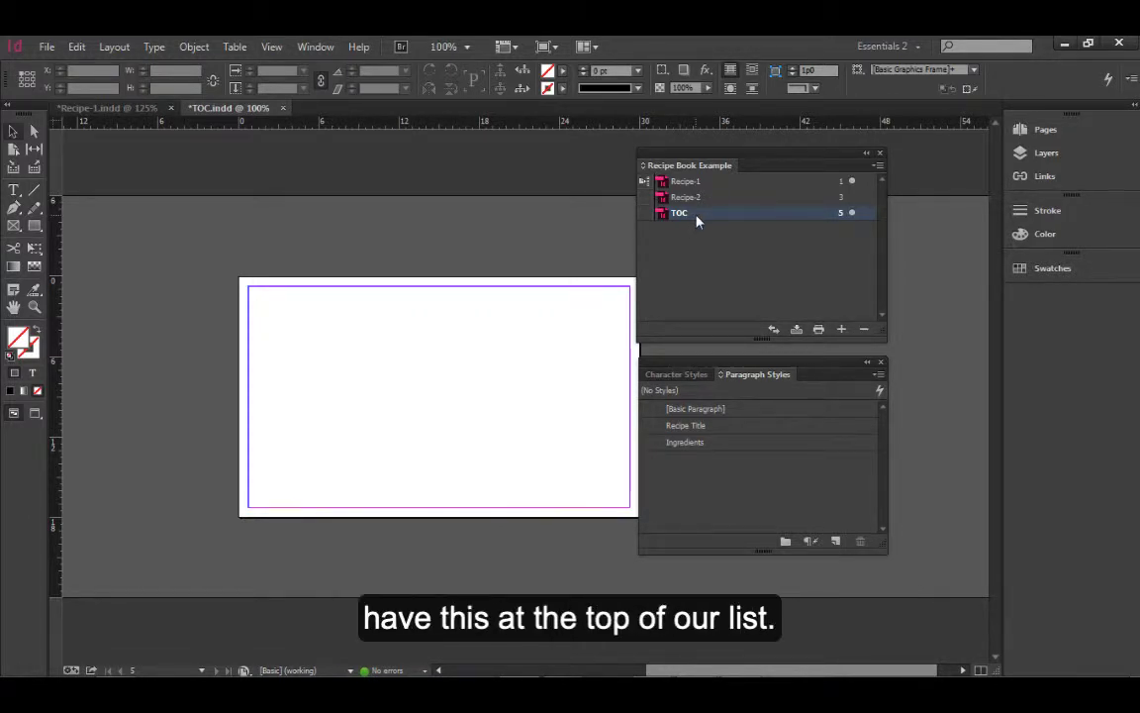
drag(697, 220, 697, 176)
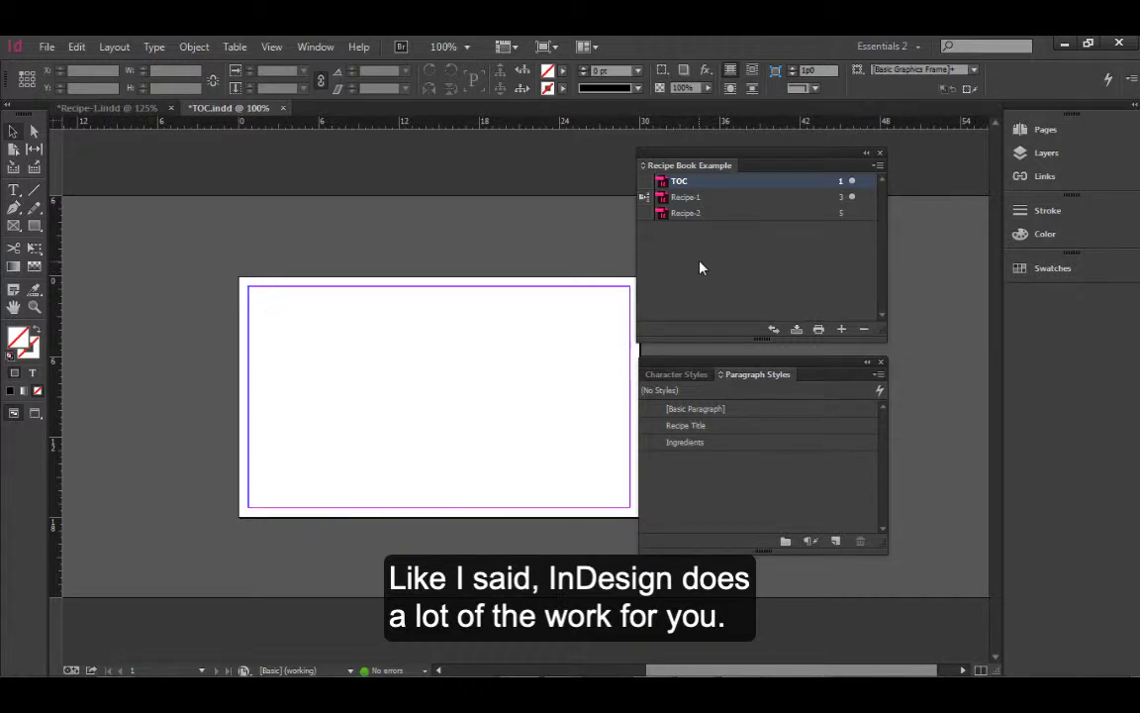
Step: Open the table of contents settings with the title Contents and move the dialog clear of the book and style lists
click(117, 48)
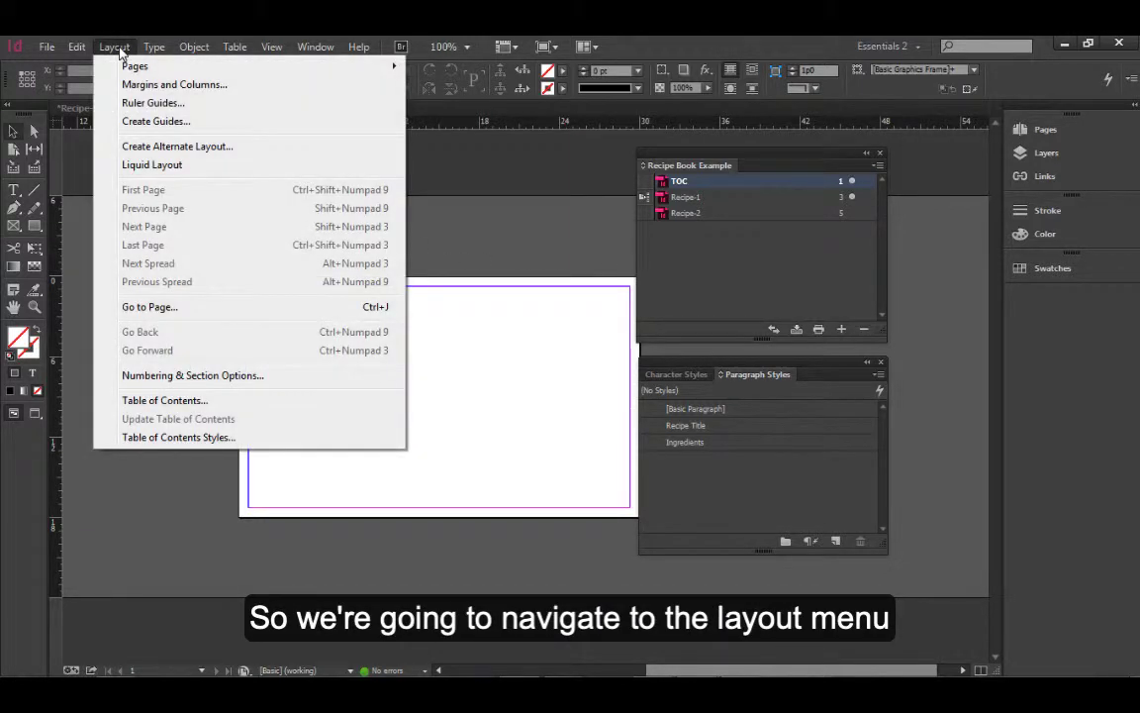
click(211, 402)
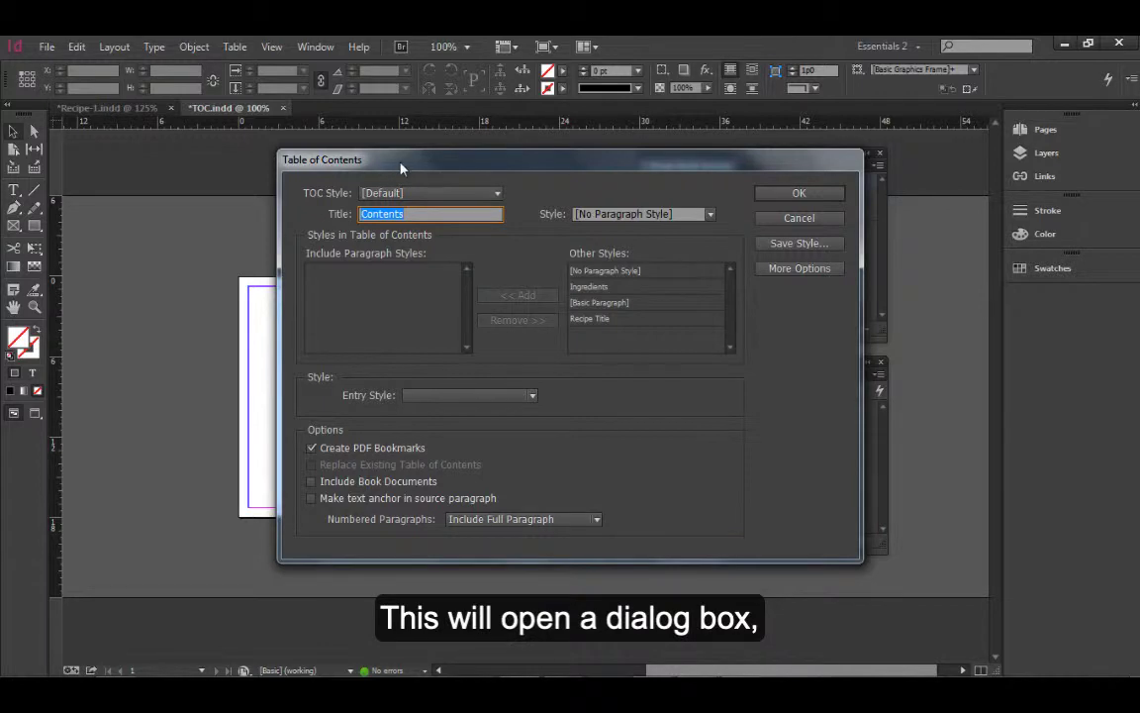
drag(359, 160, 223, 151)
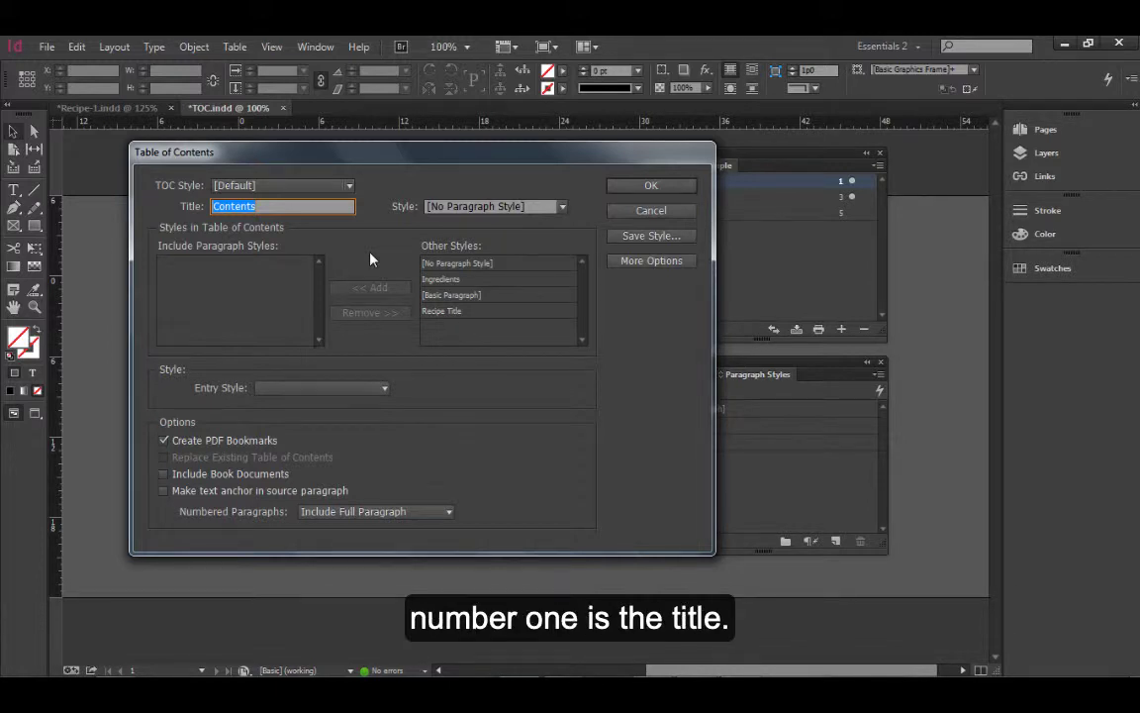
click(258, 209)
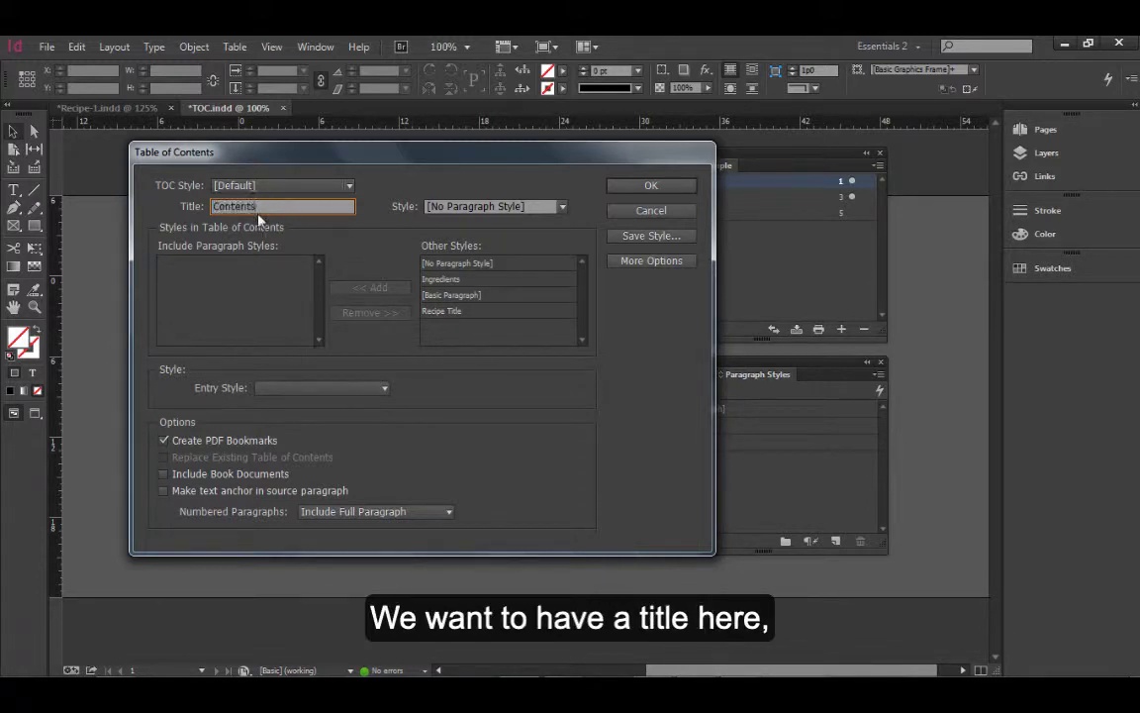
double_click(267, 205)
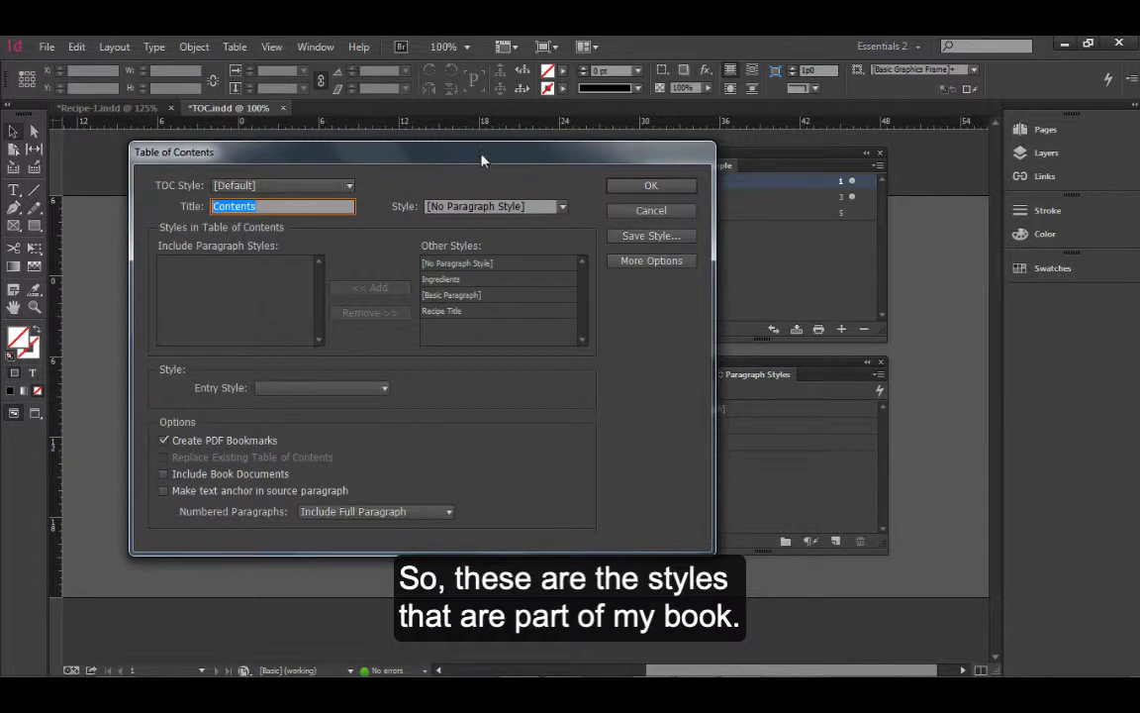
drag(482, 161, 390, 167)
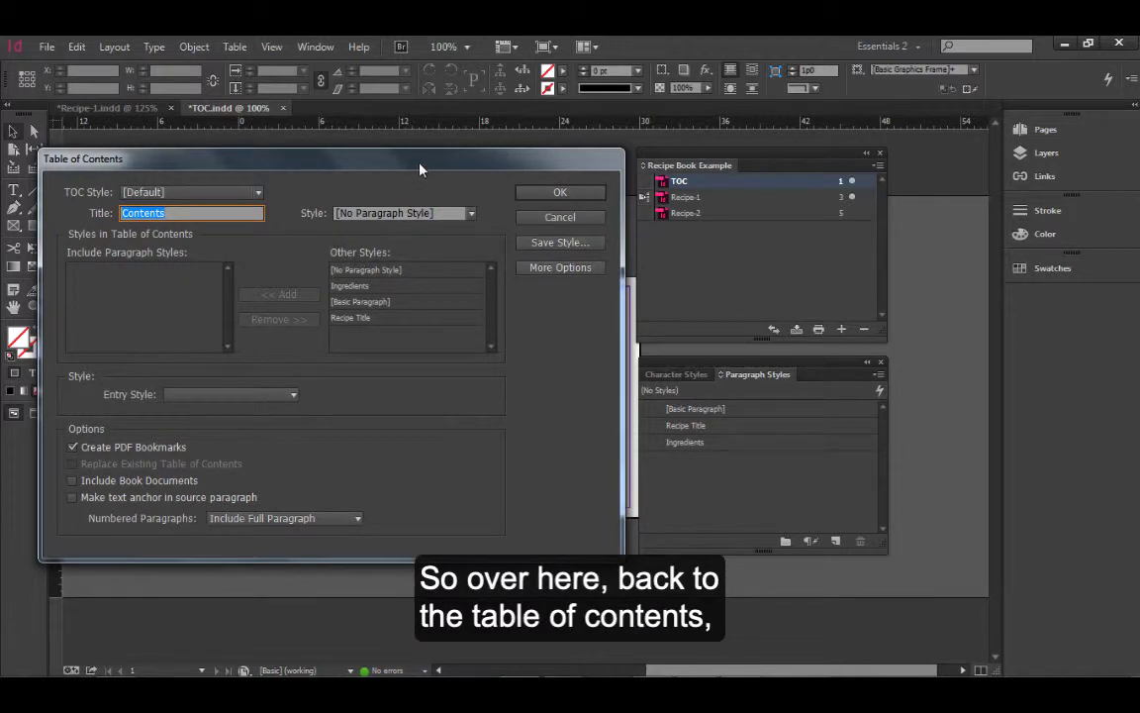
drag(424, 168, 432, 167)
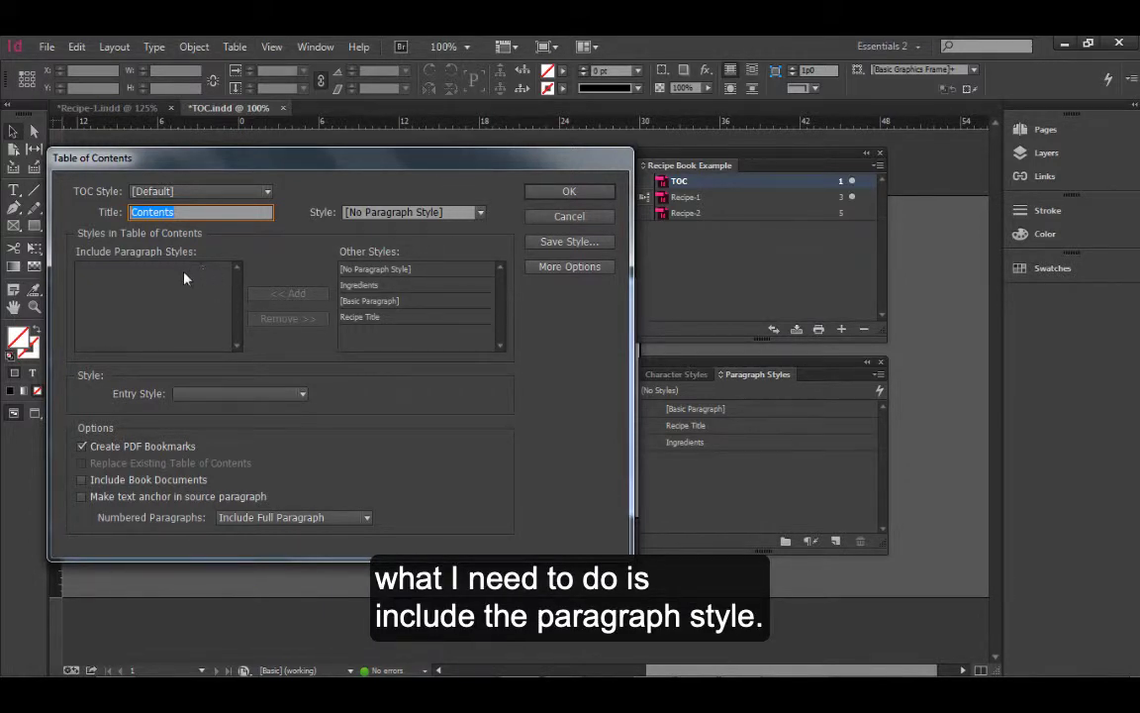
Step: Include the Recipe Title and Ingredients paragraph styles in the table of contents, with the Ingredients entry style as [Same style]
click(374, 317)
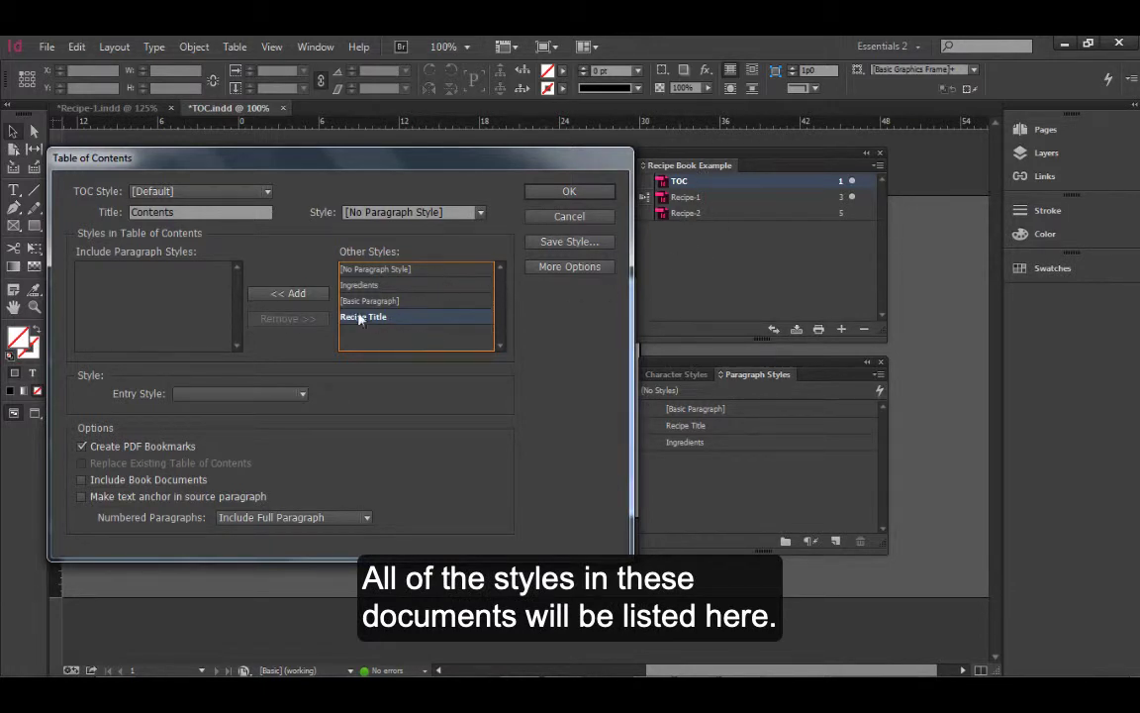
click(302, 295)
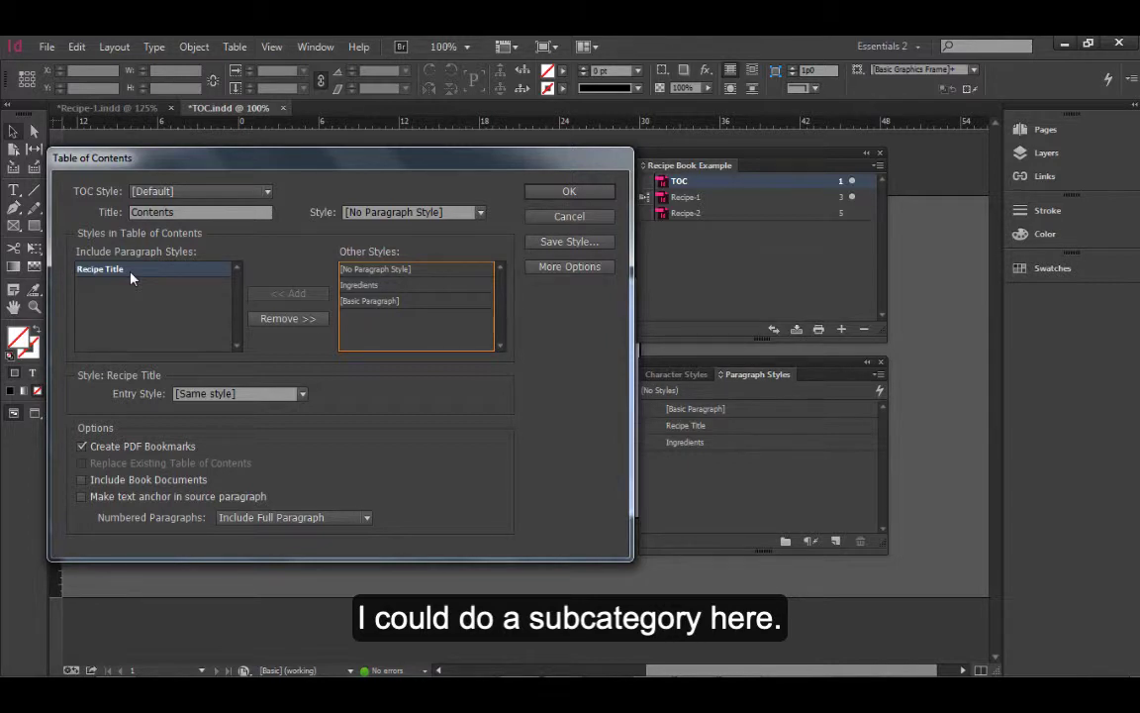
click(369, 286)
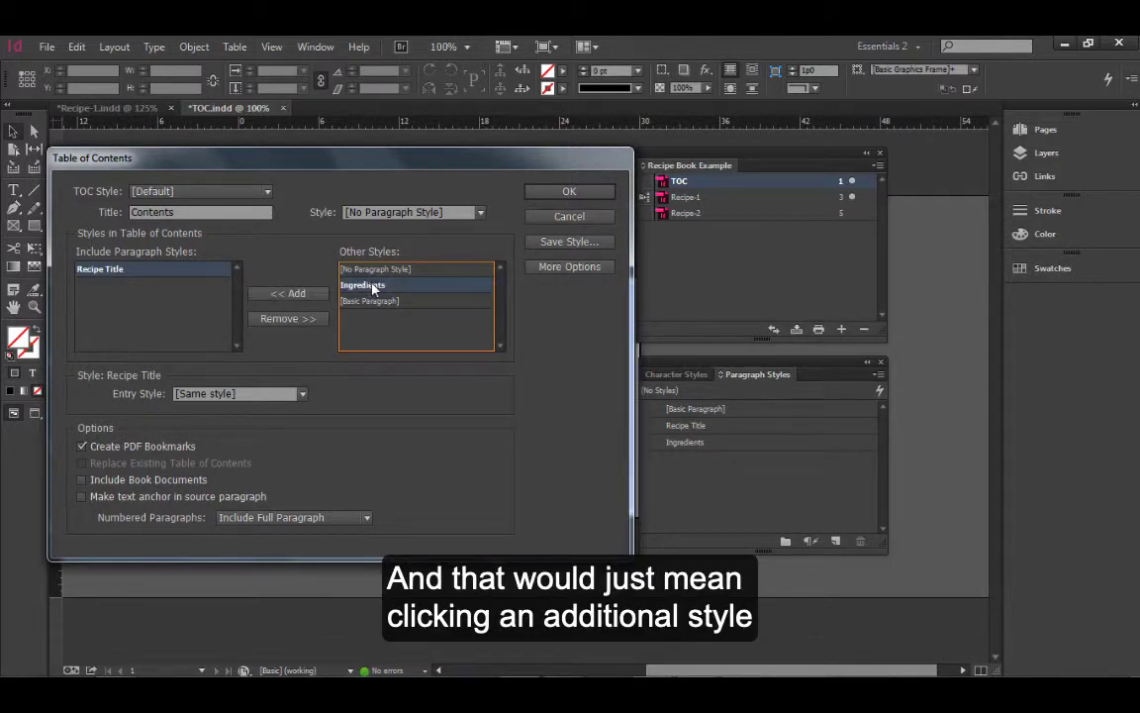
click(289, 293)
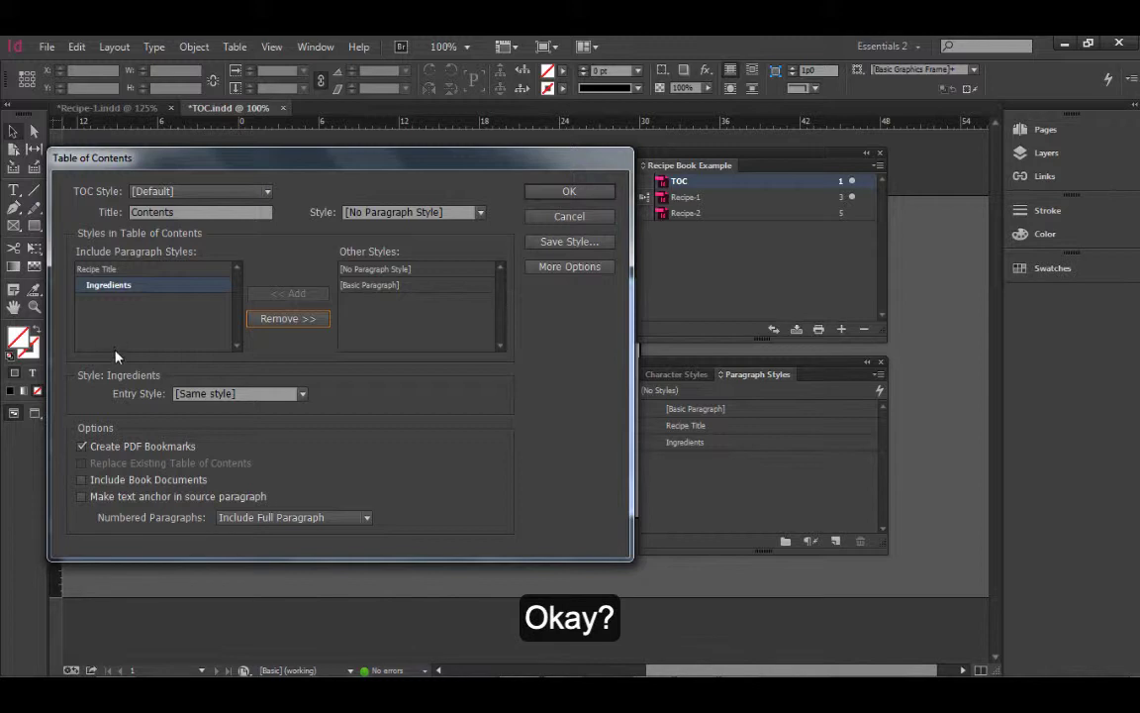
click(301, 395)
click(353, 414)
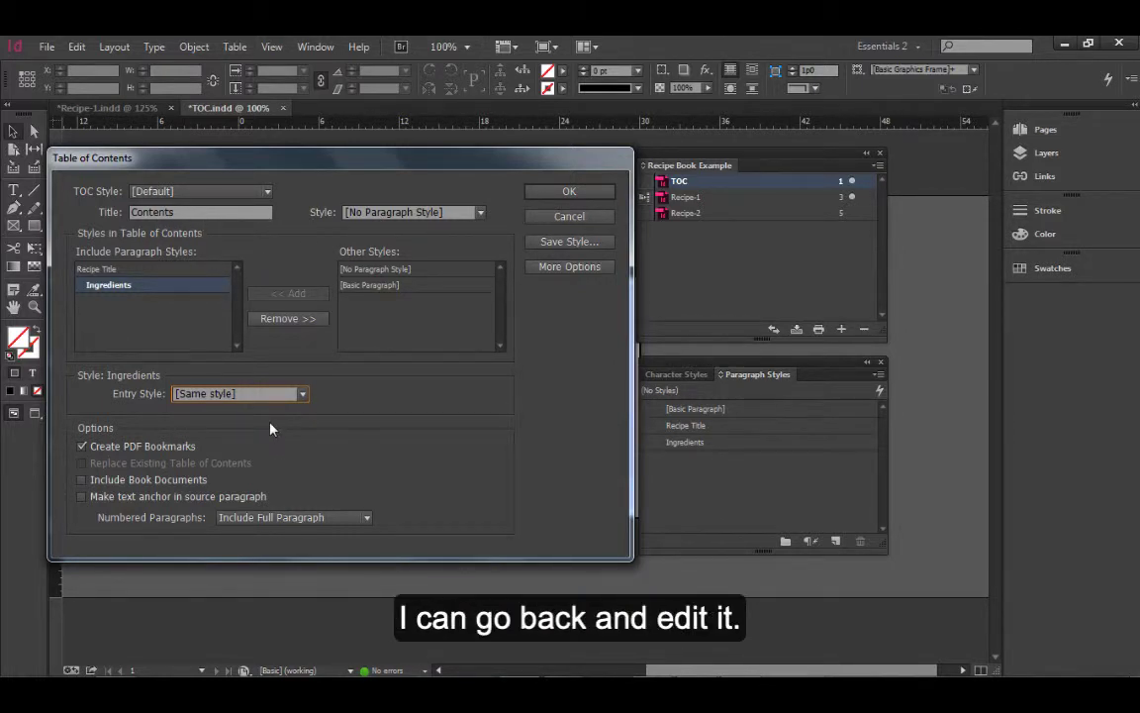
Step: Apply the TOC Title paragraph style to the contents title and include the book documents
click(374, 212)
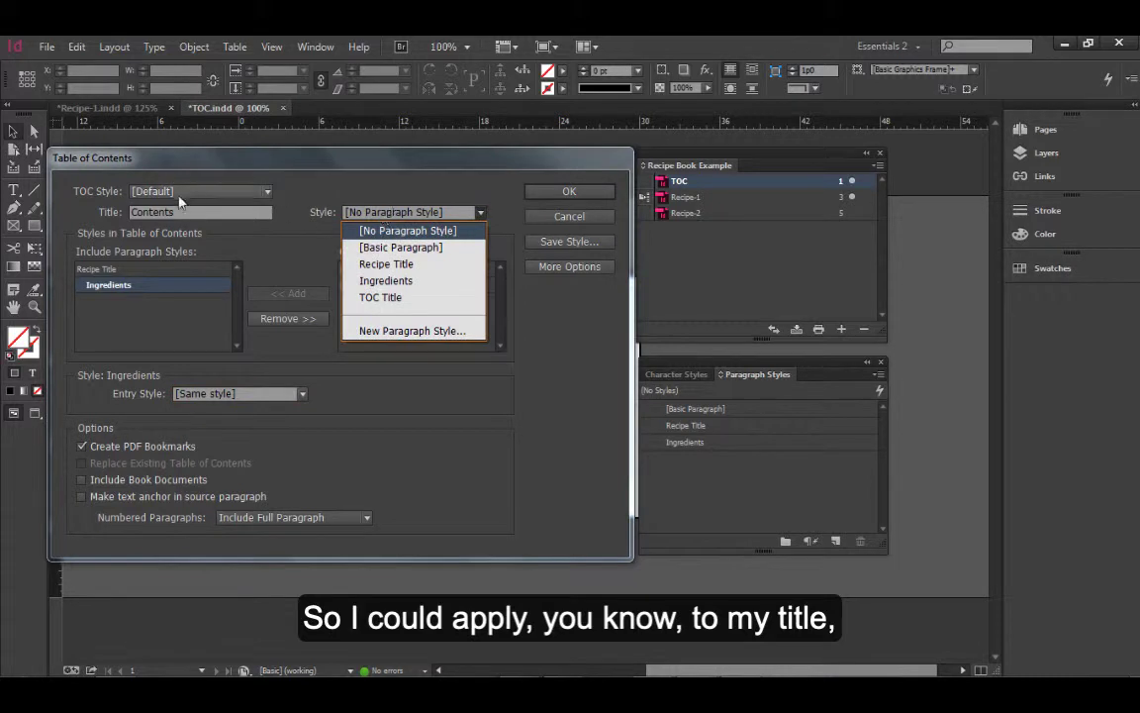
click(389, 299)
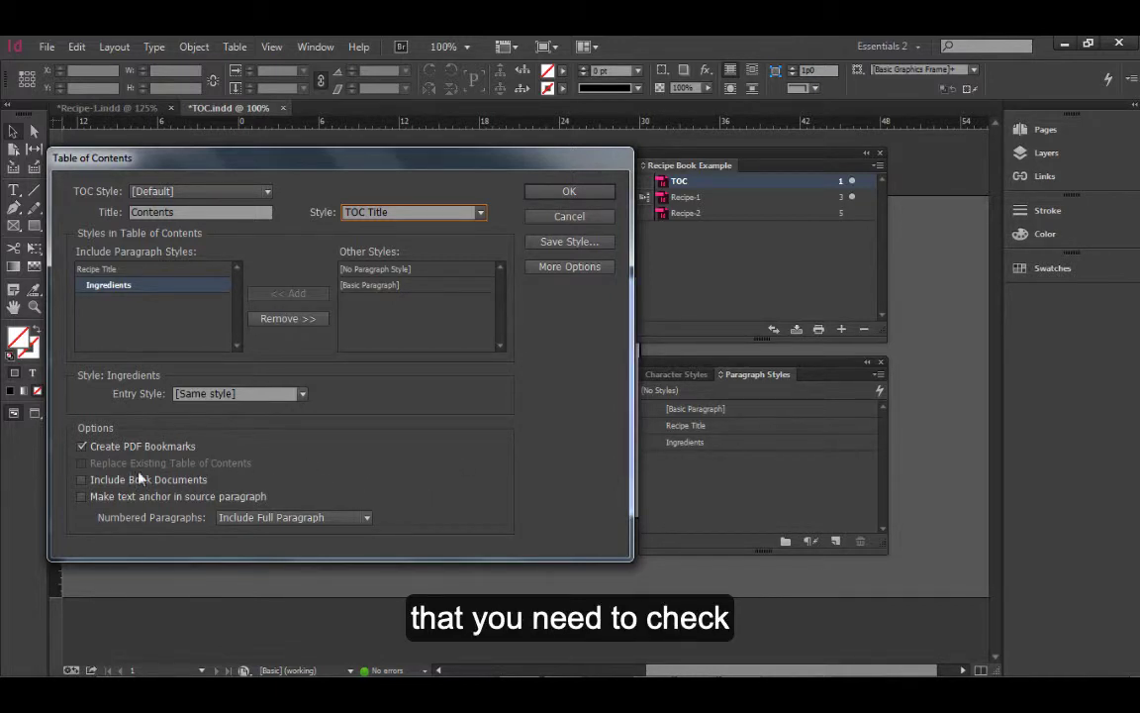
click(82, 481)
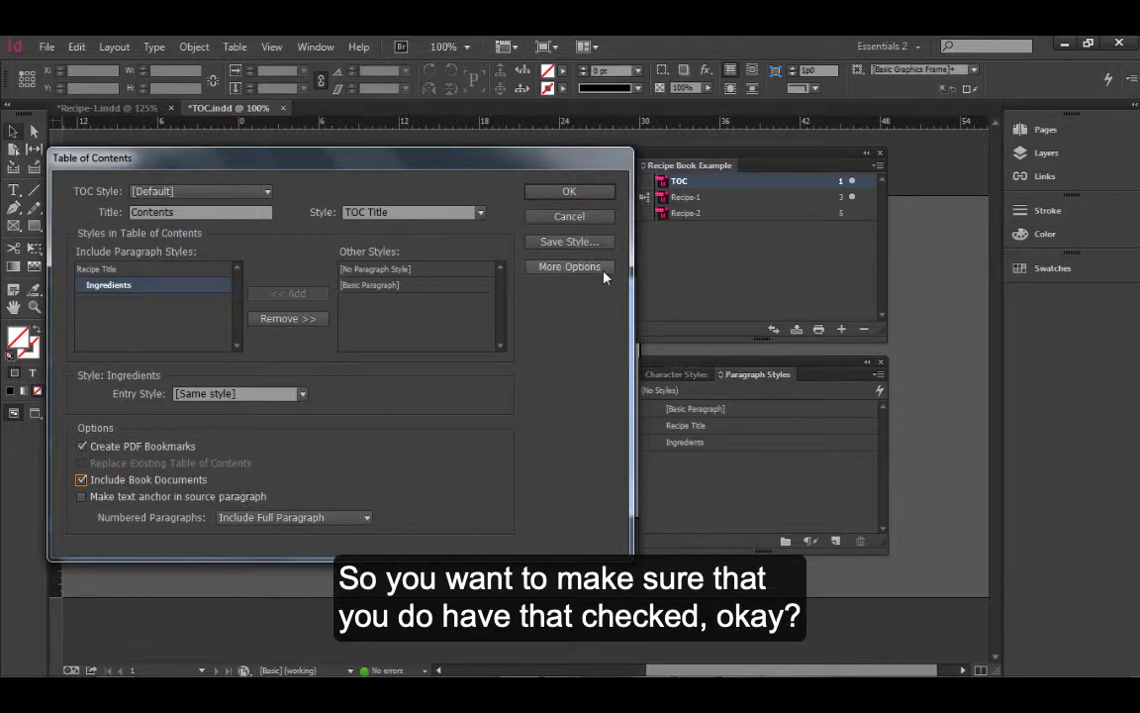
Step: Generate the table of contents with the additional options shown and place it at the page's upper-left margin corner
click(574, 268)
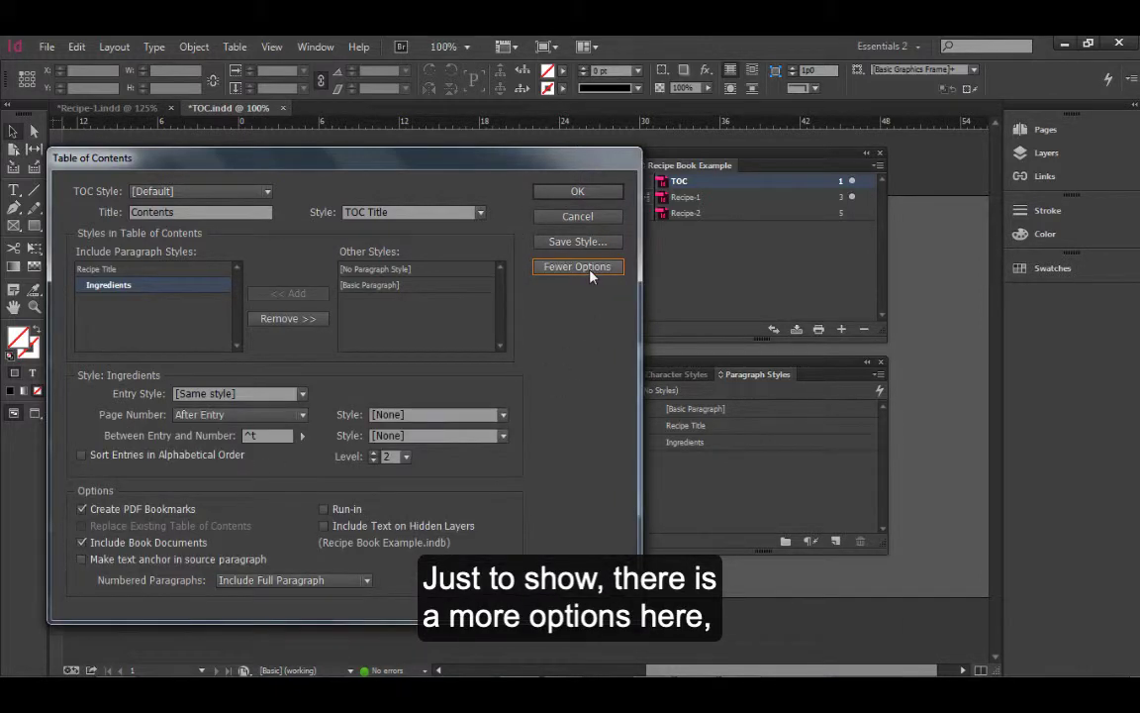
click(589, 272)
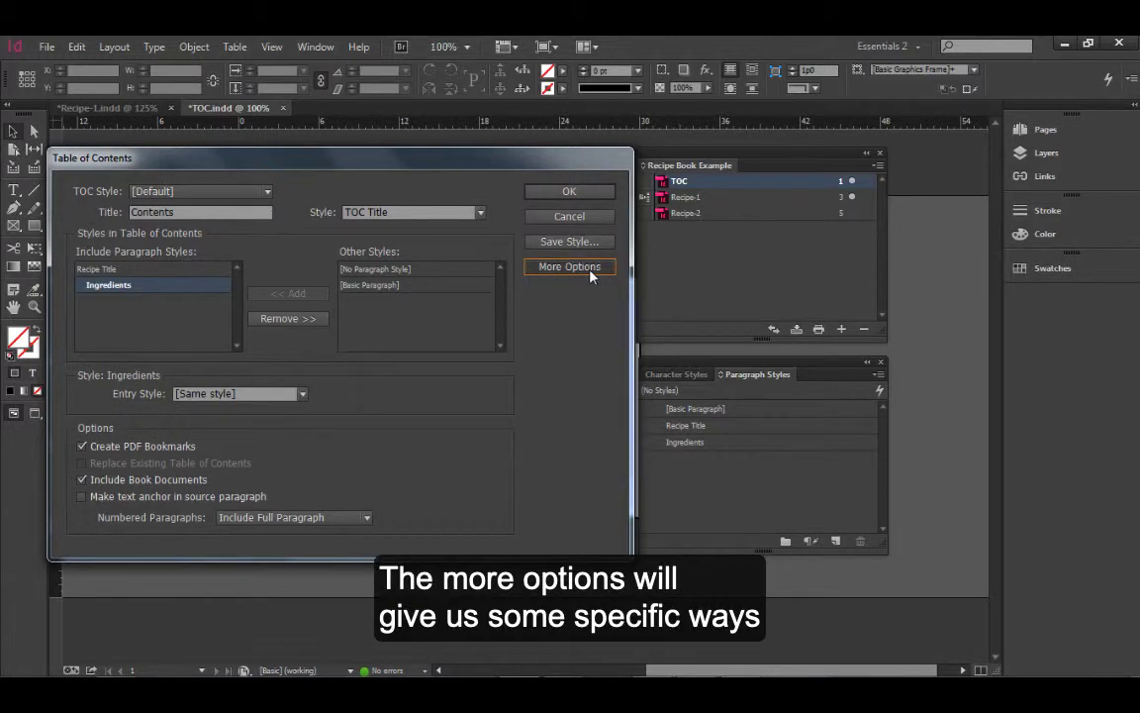
click(591, 270)
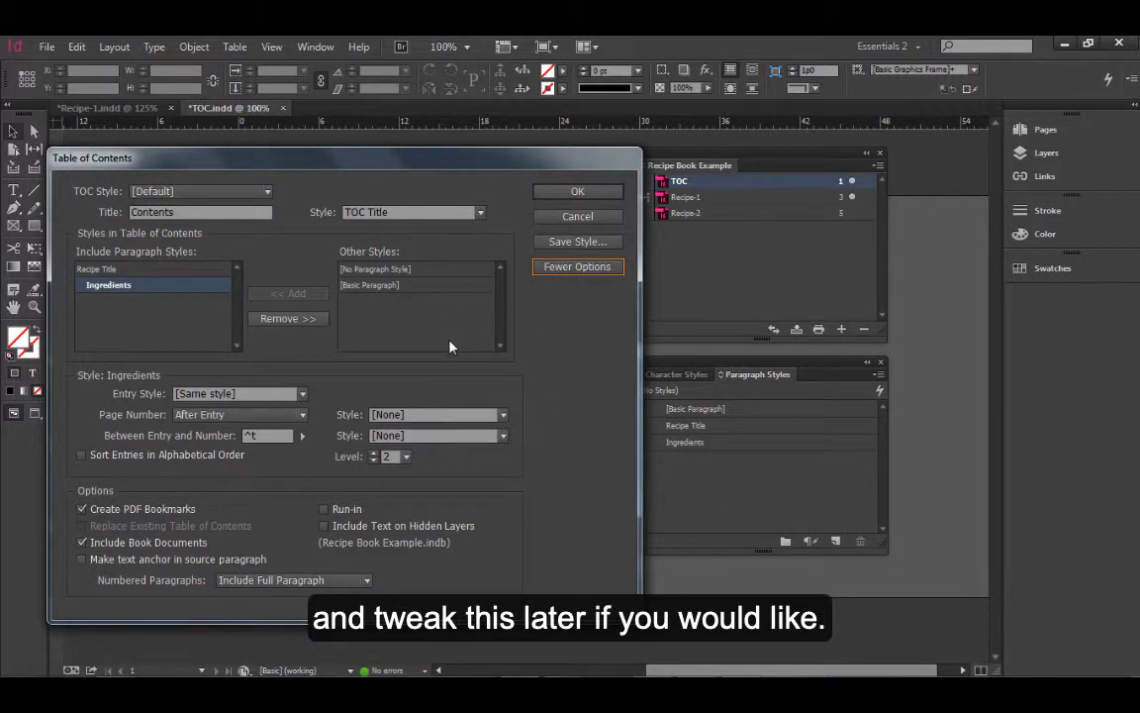
click(577, 191)
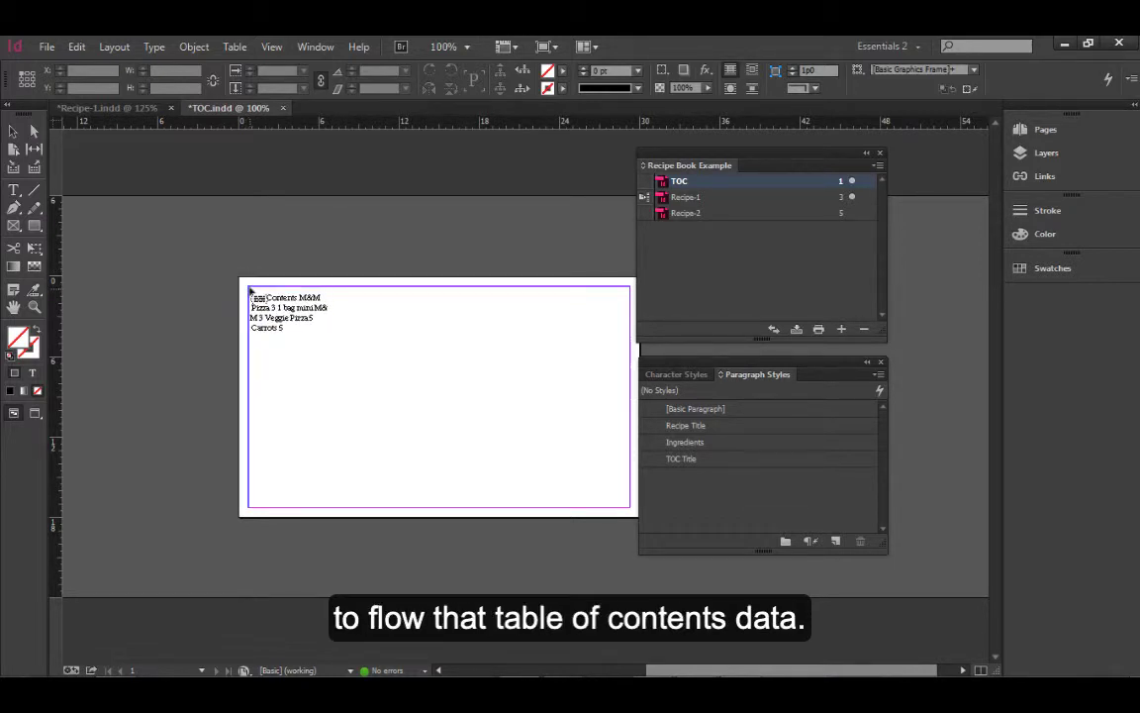
click(251, 292)
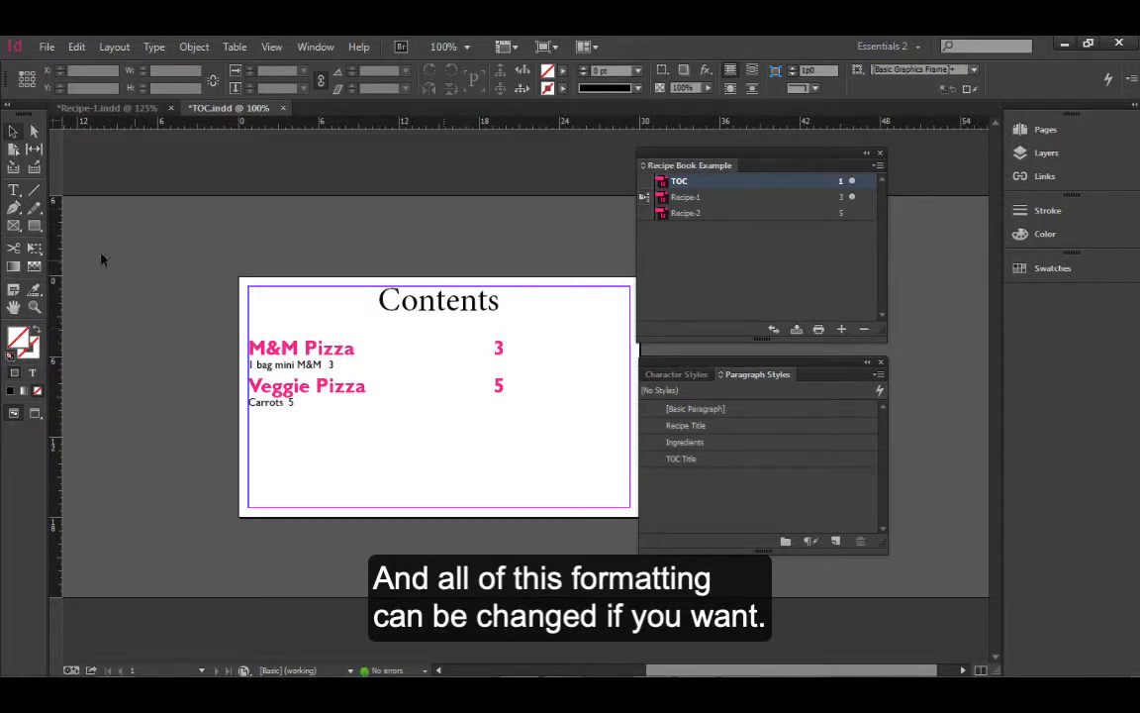
Step: Check which paragraph styles are applied to the M&M Pizza entry, its ingredient line and the Contents title
click(13, 190)
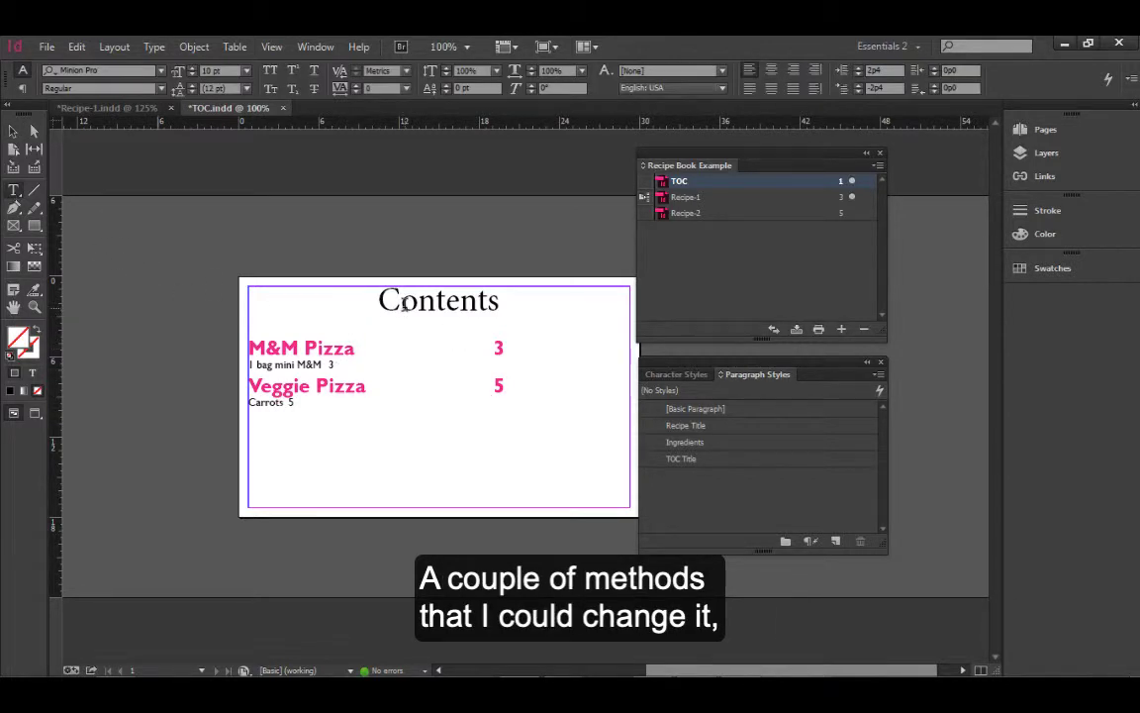
click(362, 287)
double_click(327, 346)
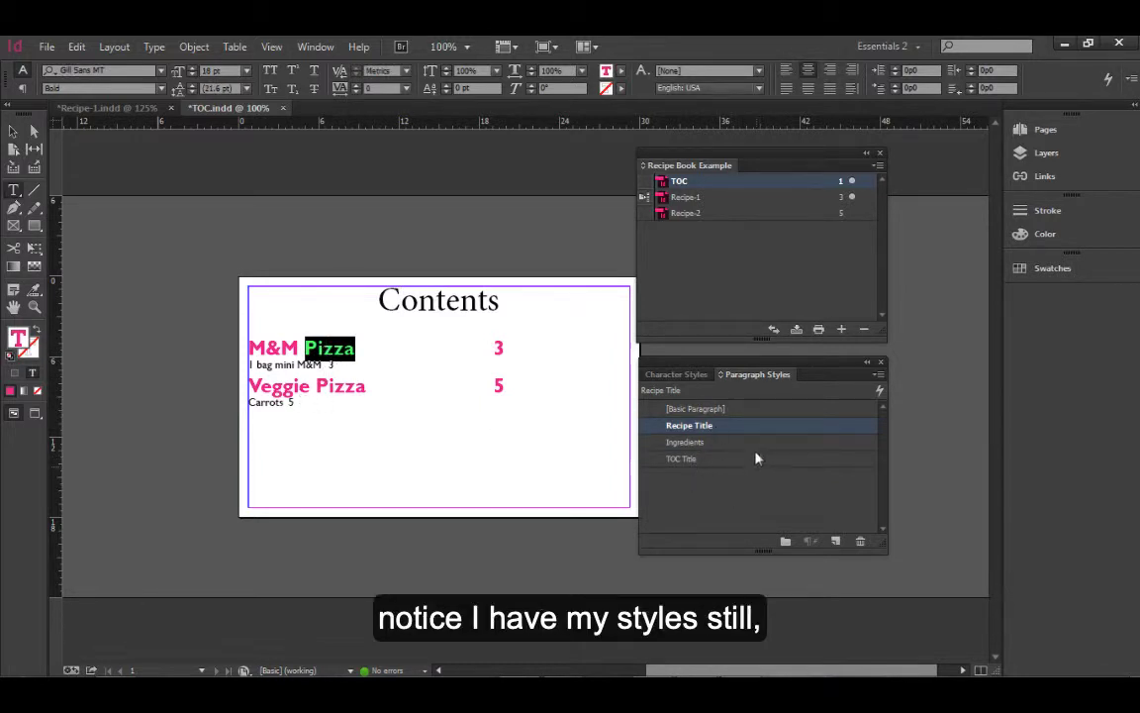
click(303, 365)
click(401, 294)
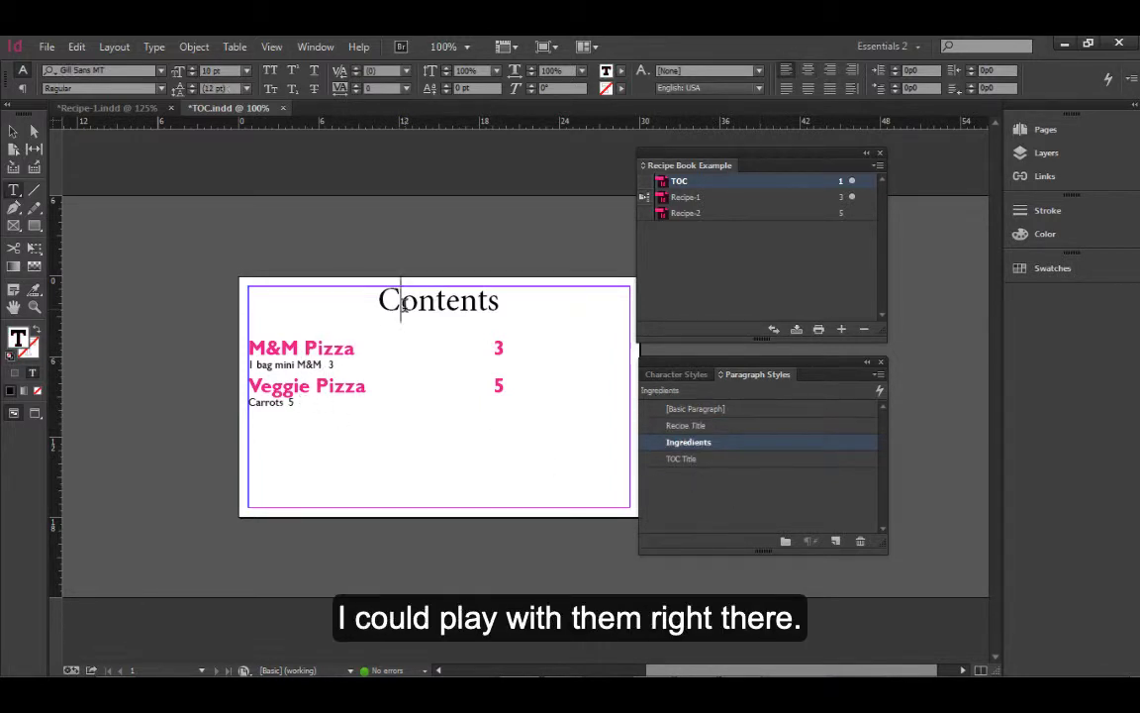
Step: Review the defined table of contents styles and the settings of the placed table of contents
click(115, 48)
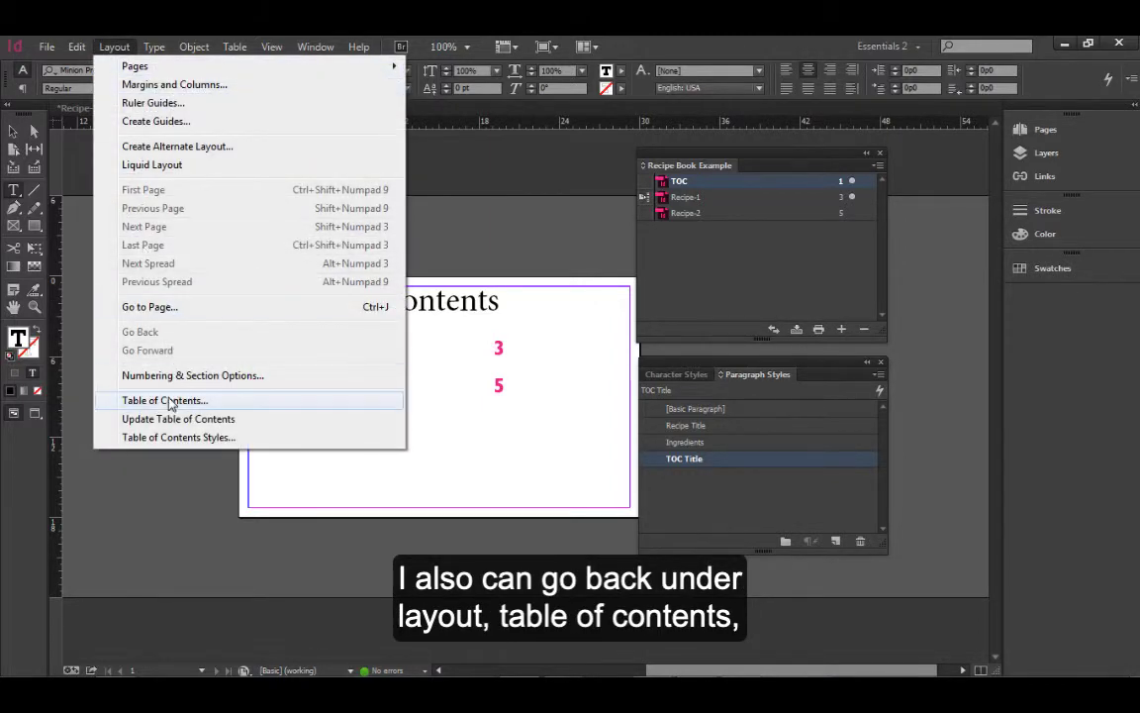
click(178, 437)
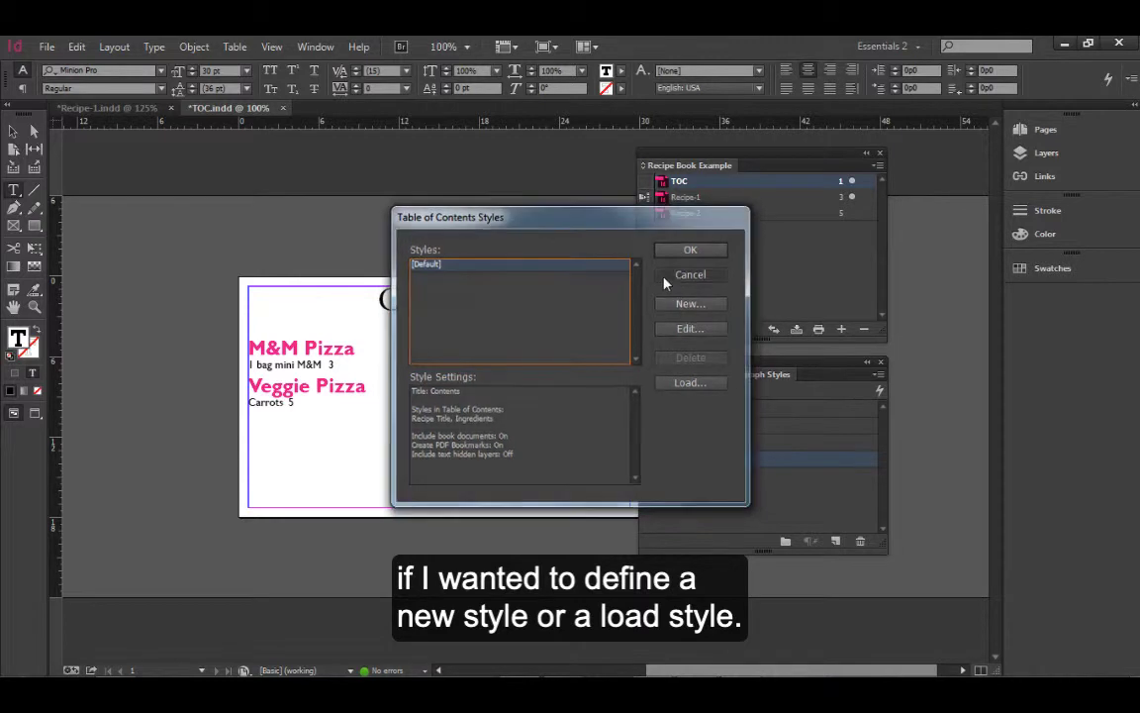
click(683, 249)
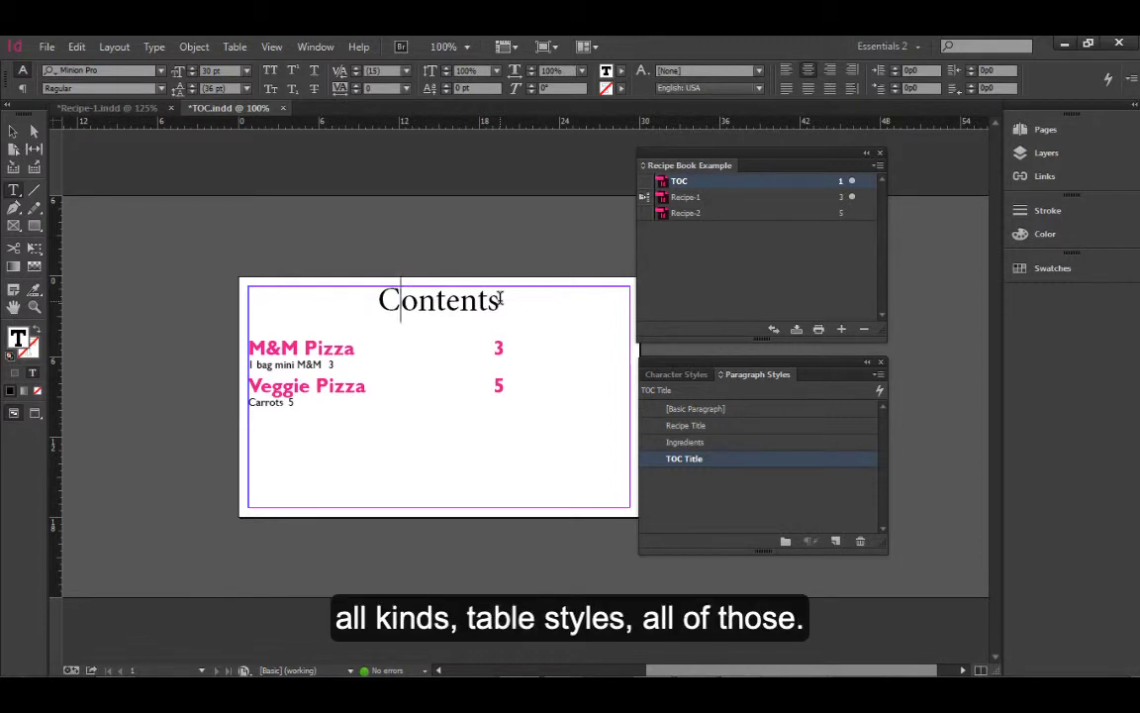
click(114, 46)
click(163, 400)
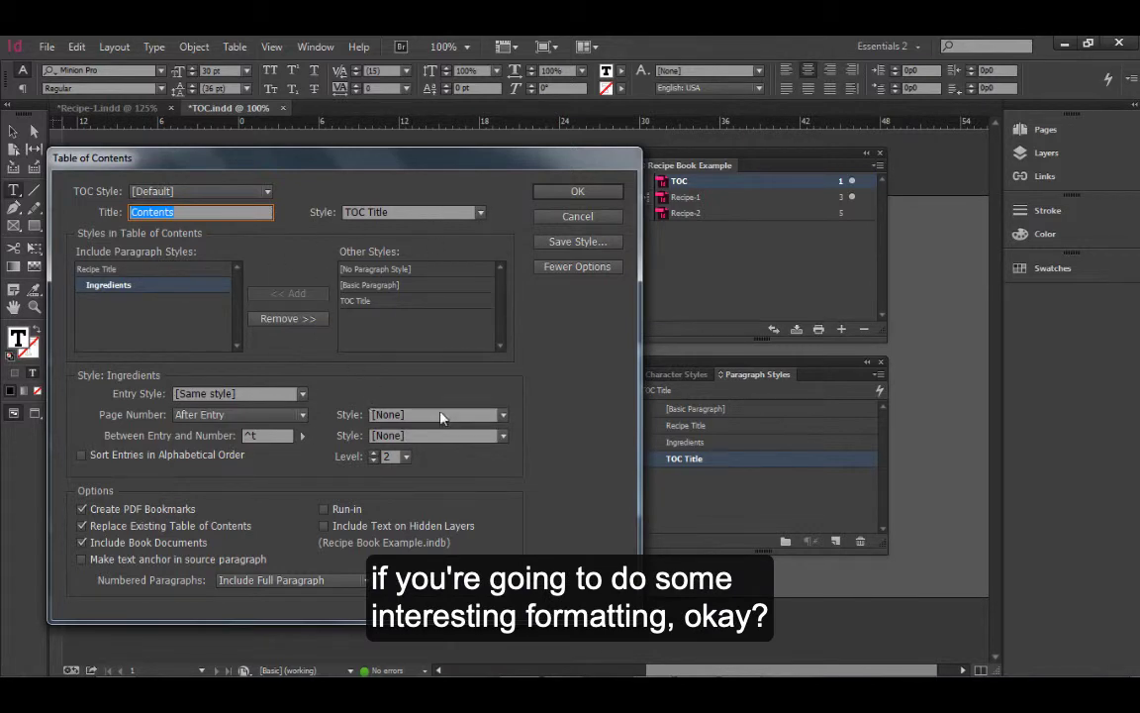
key(Return)
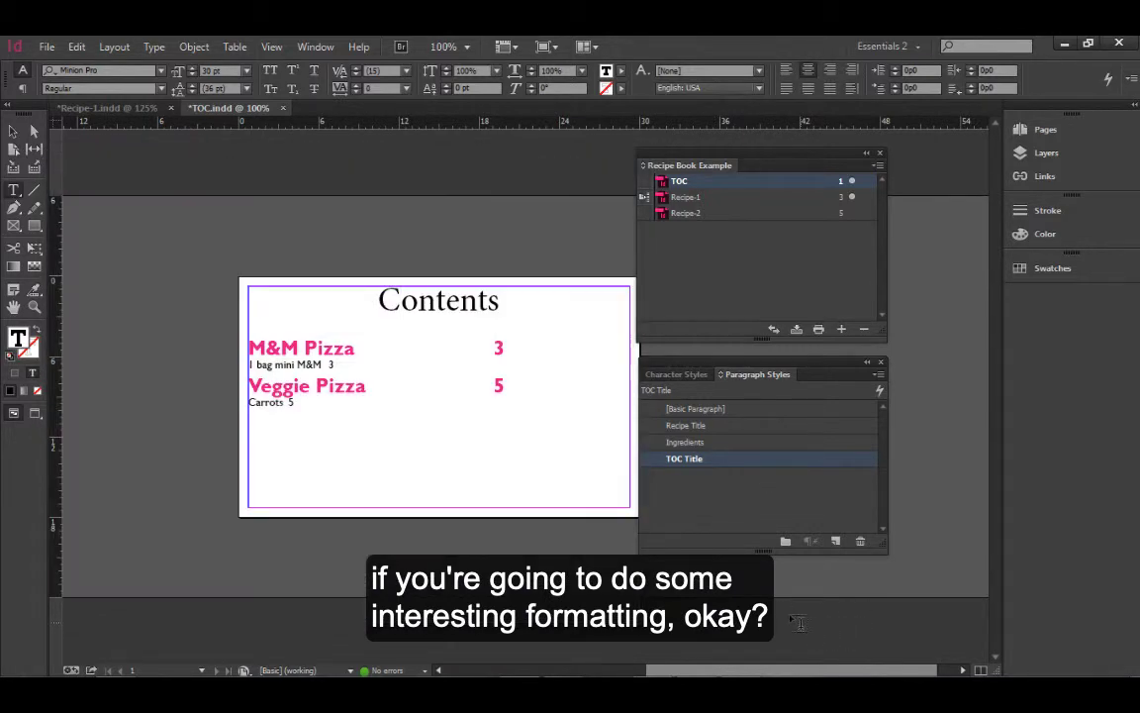